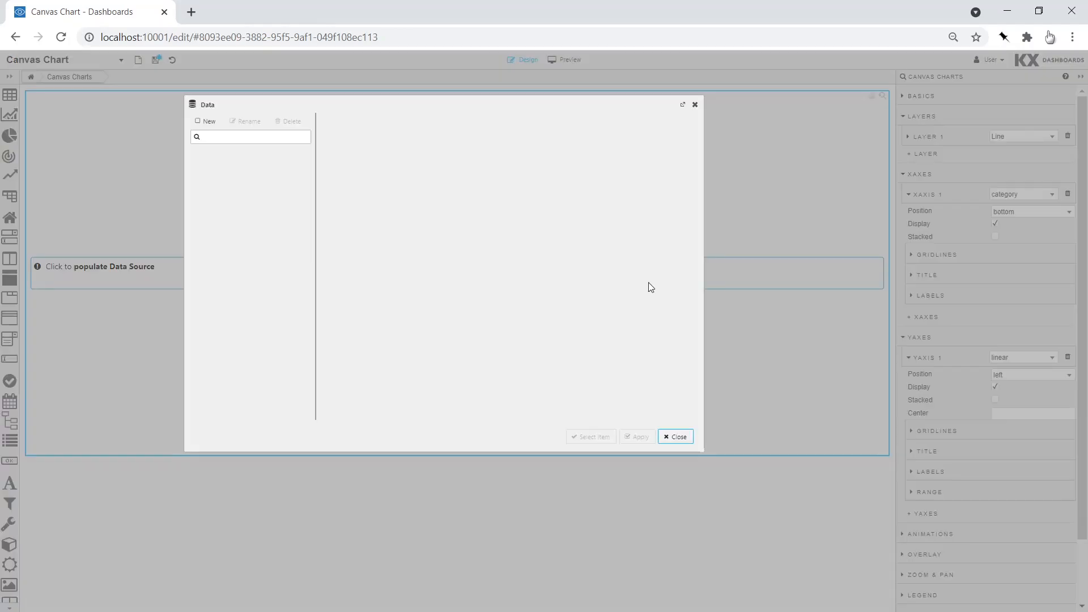
- Create a new data source named Canvas with the query SPX
left_click(201, 126)
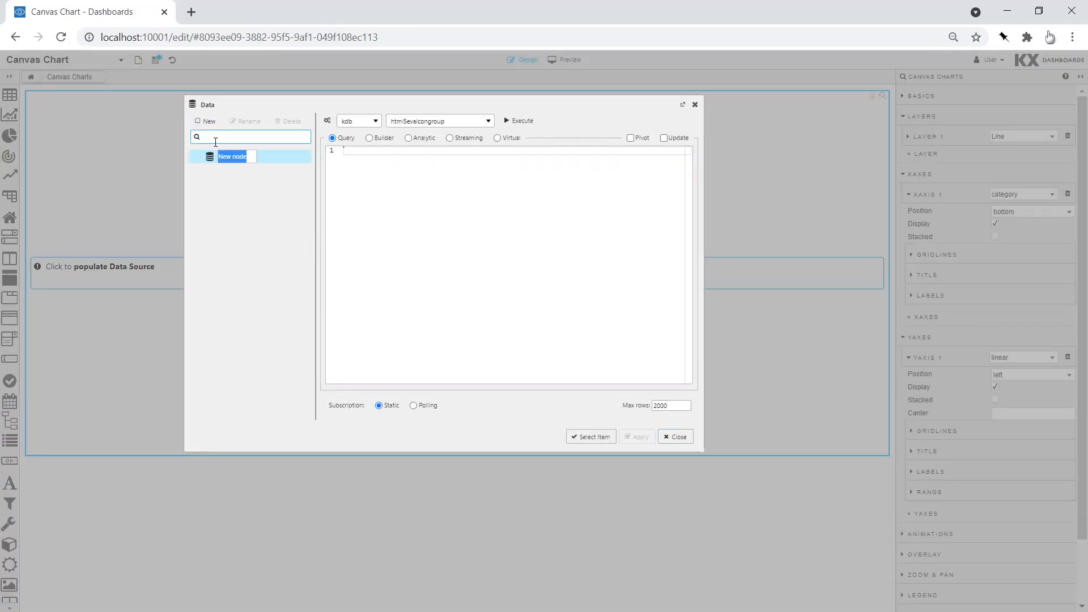
type("Canvas")
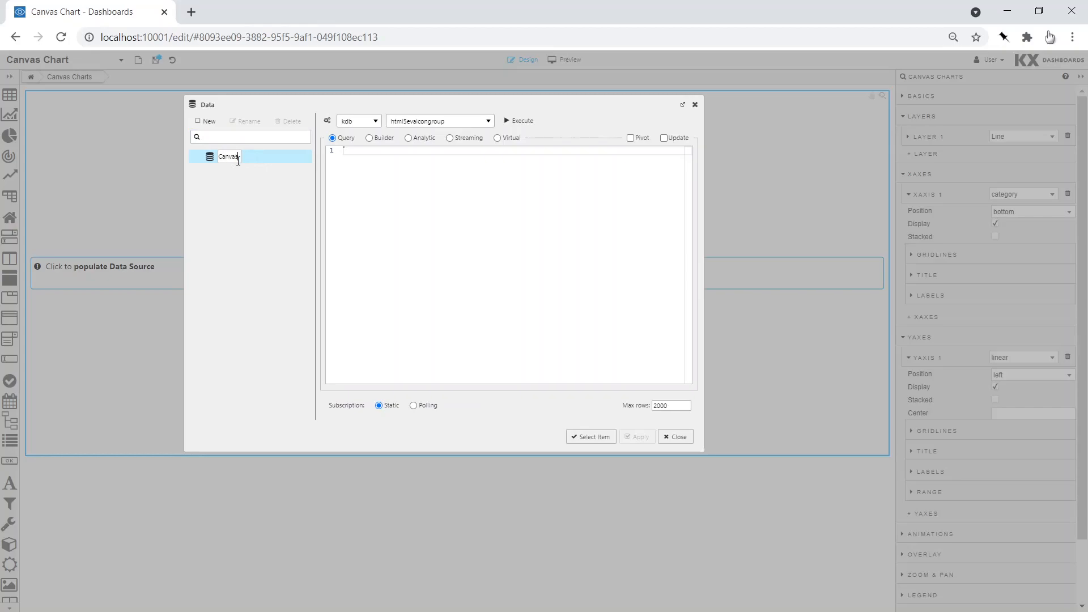
left_click(339, 151)
type("SPX")
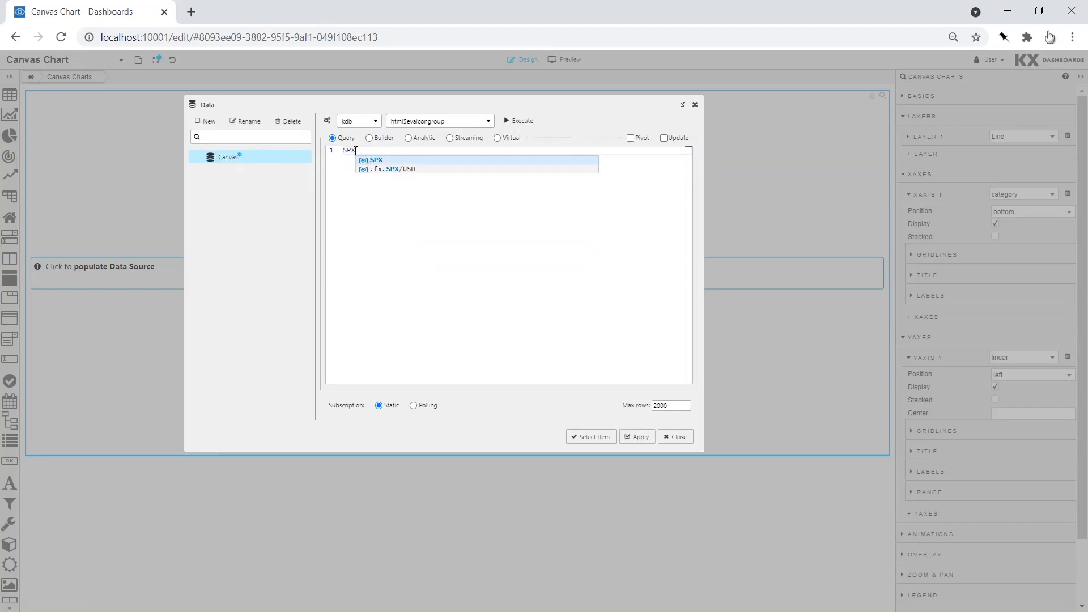
left_click(373, 161)
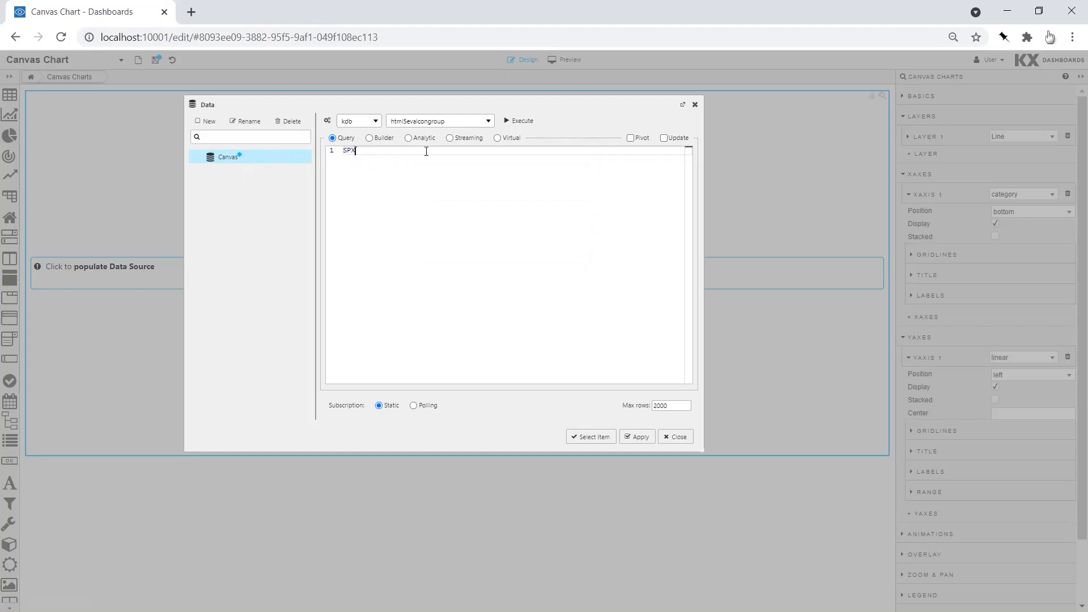
- Execute the Canvas query, apply it, and select it as the chart's data source
left_click(671, 406)
left_click(511, 122)
left_click(640, 438)
left_click(595, 437)
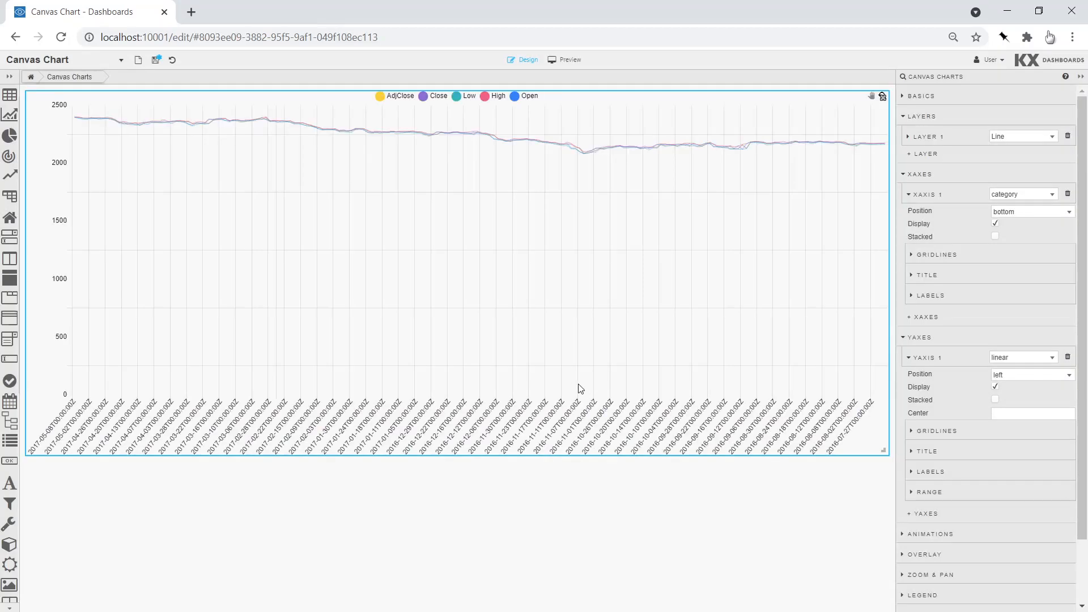
- Change XAxis 1 to the time type and set Layer 1's Y-axis data to the Close column
left_click(1007, 195)
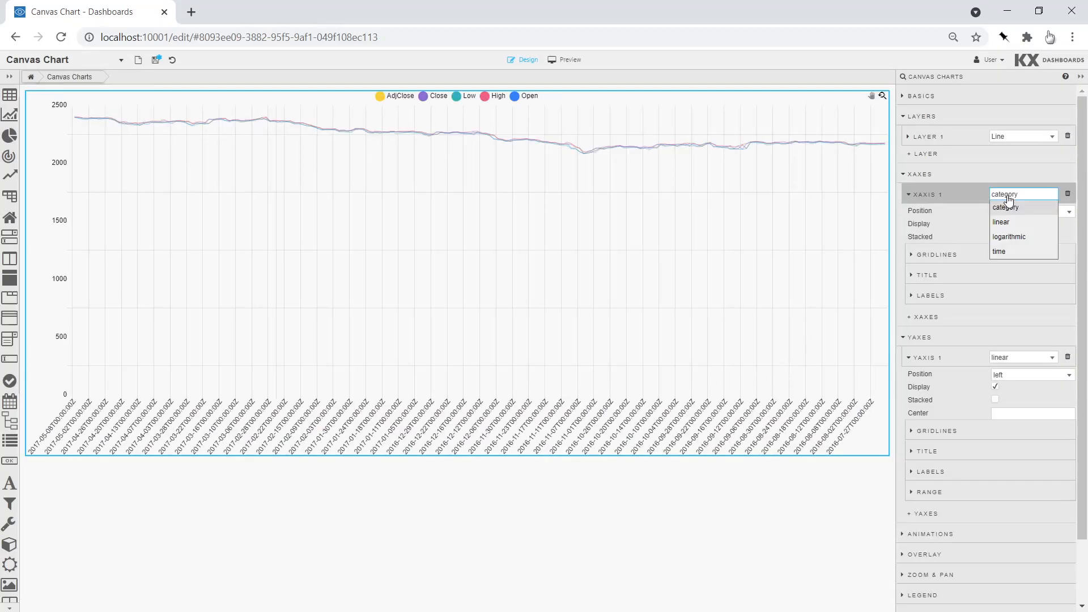
left_click(1002, 253)
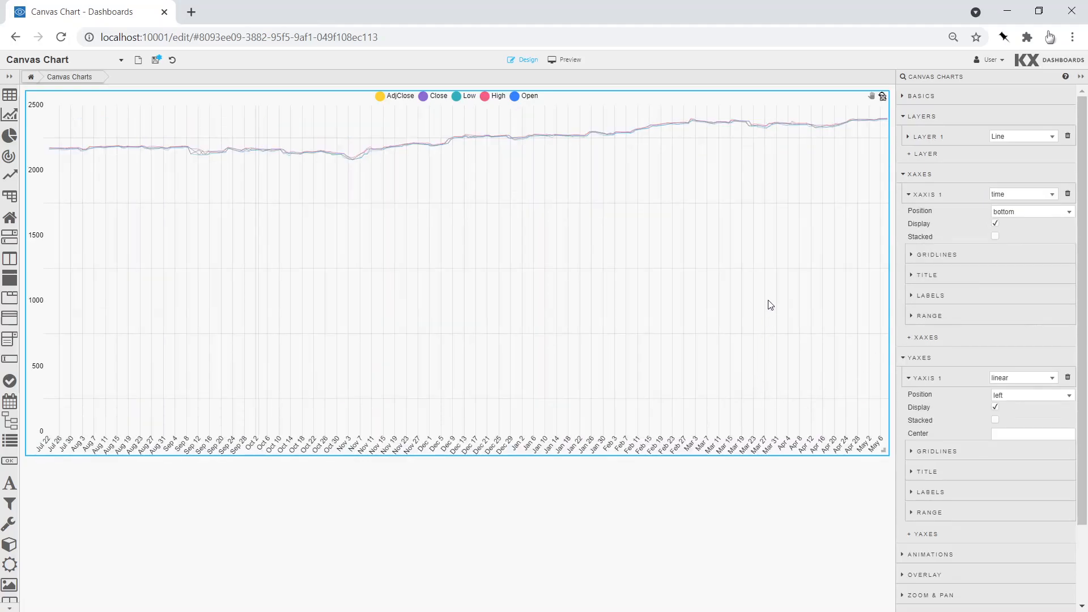
left_click(914, 139)
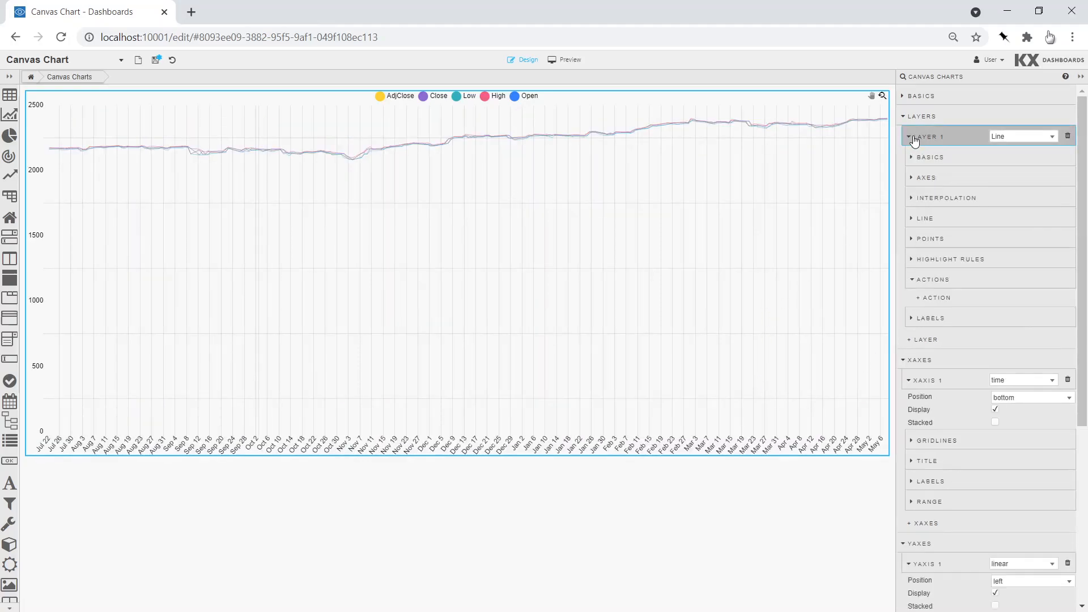
left_click(917, 178)
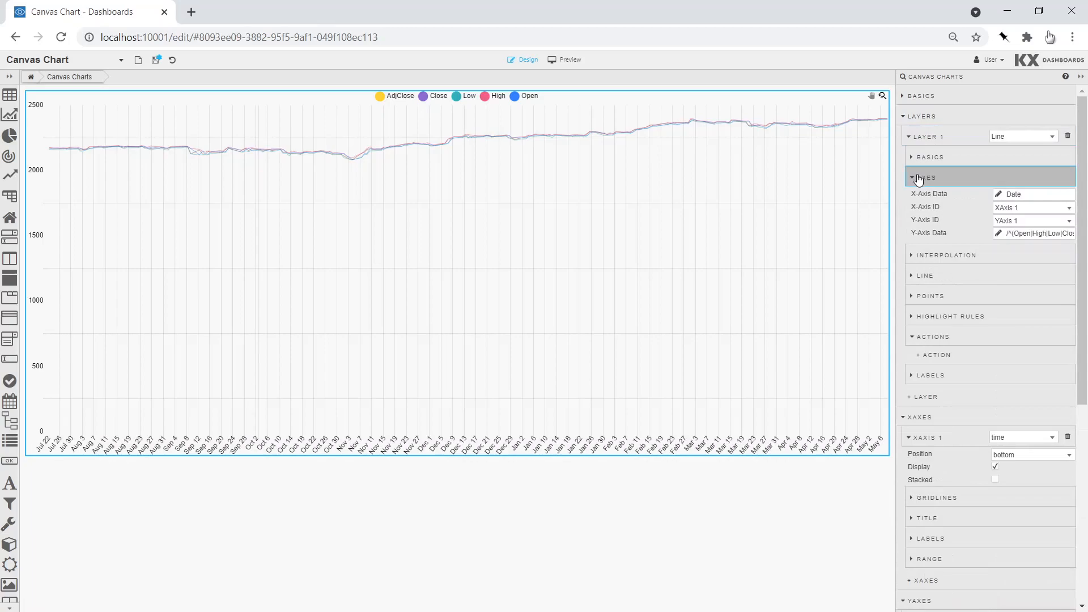
left_click(1031, 233)
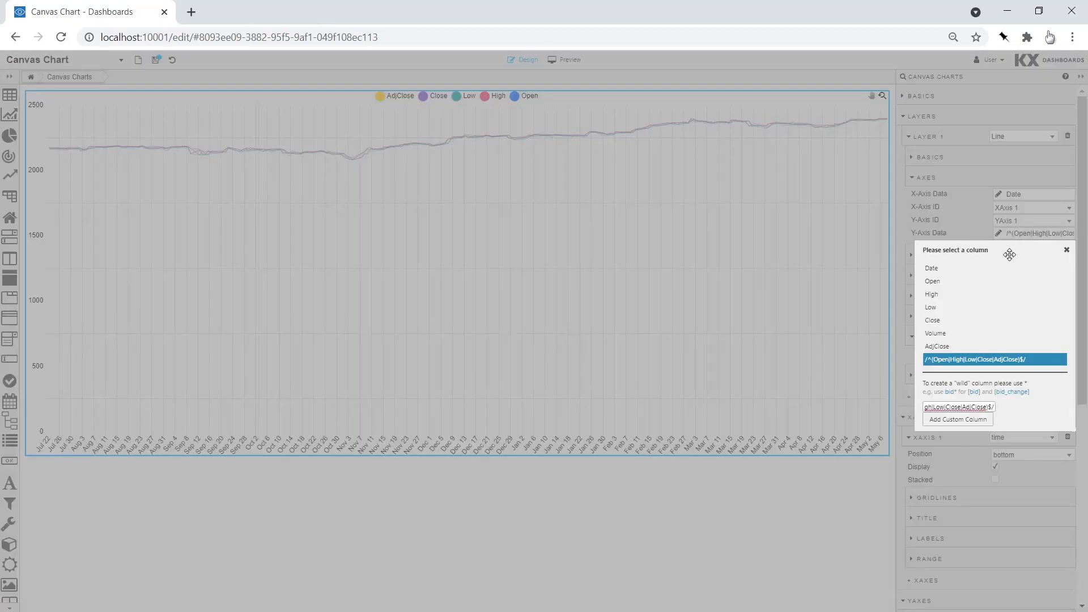
left_click(935, 320)
- Set Layer 1's border width to 3 and rename the layer Close
left_click(919, 161)
left_click(997, 278)
type("3")
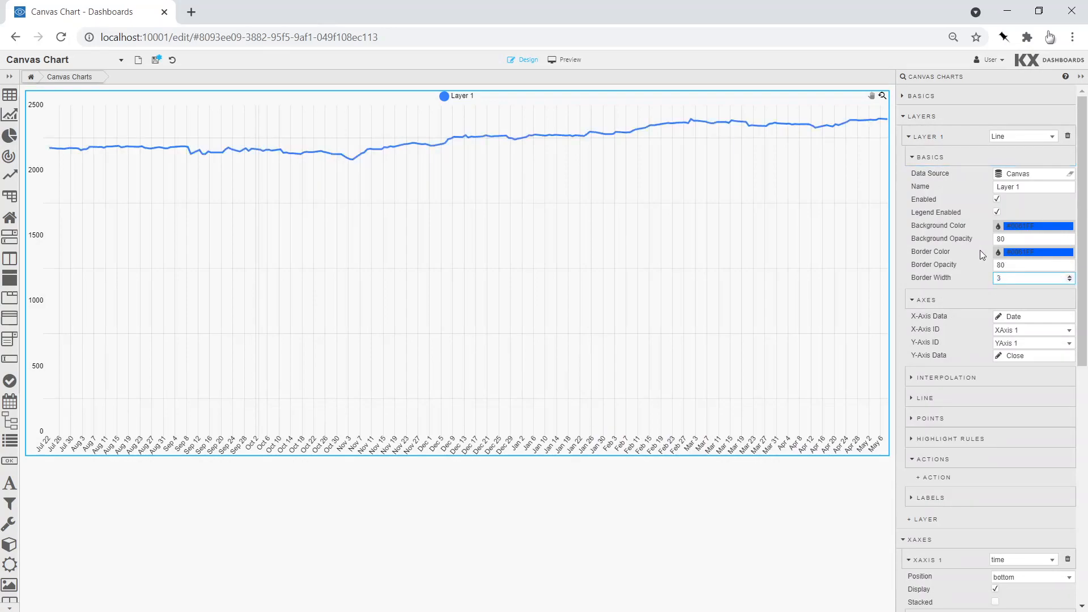
left_click(1025, 187)
key("ctrl+a")
type("Close")
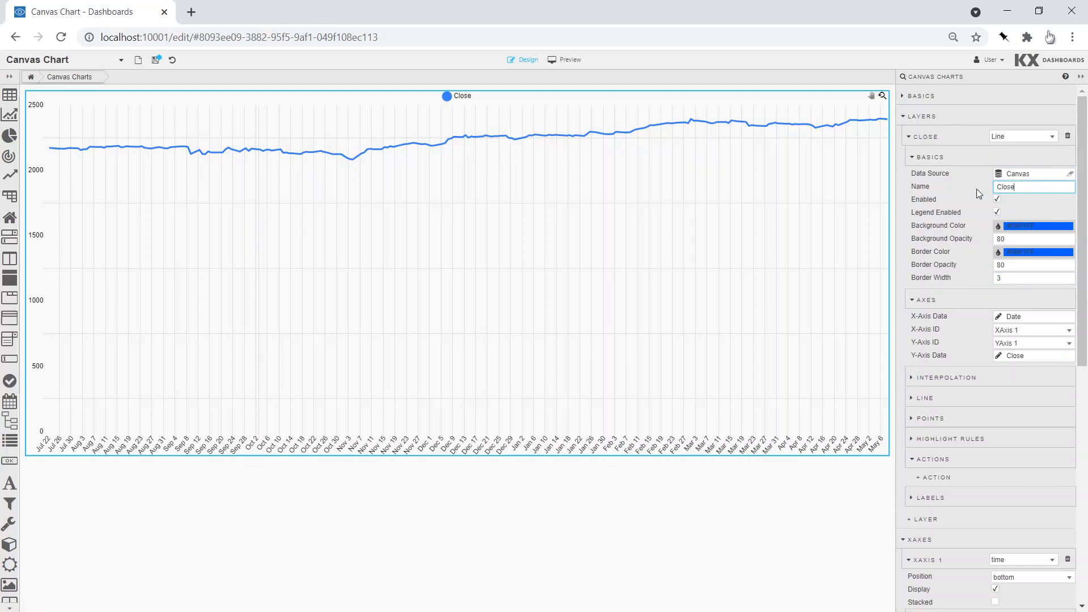
- Turn off Begin At Zero in the label settings of YAxis 1
scroll(992, 431, "down", 6)
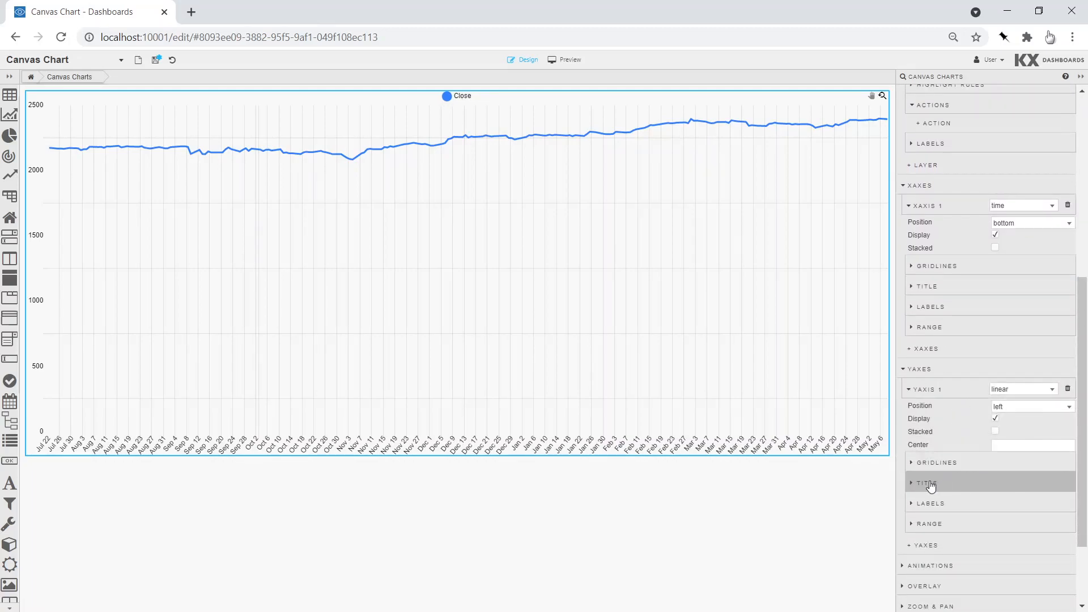
scroll(929, 481, "up", 1)
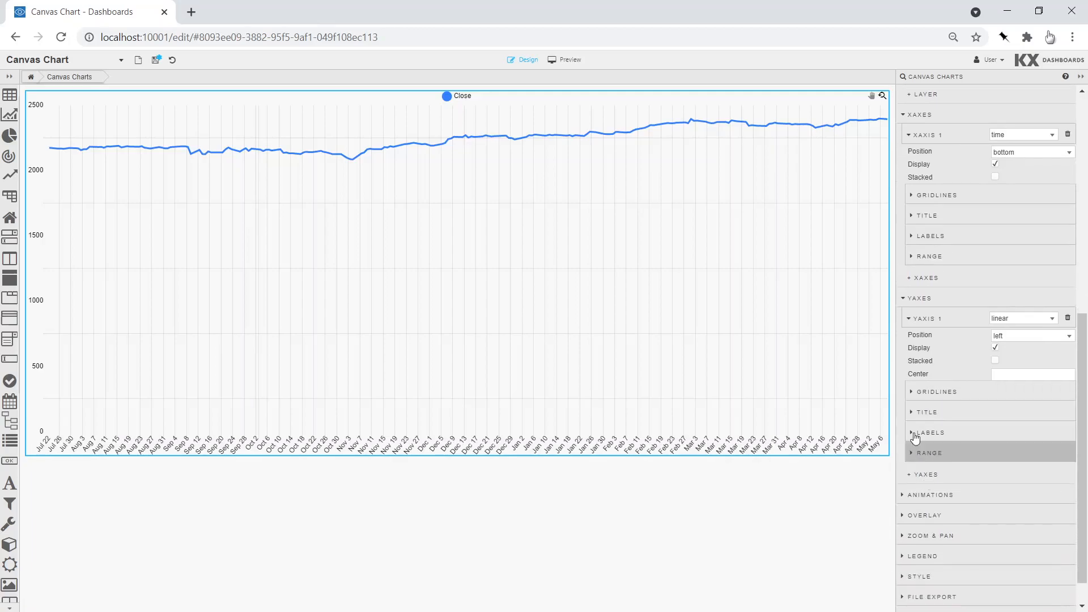
left_click(917, 434)
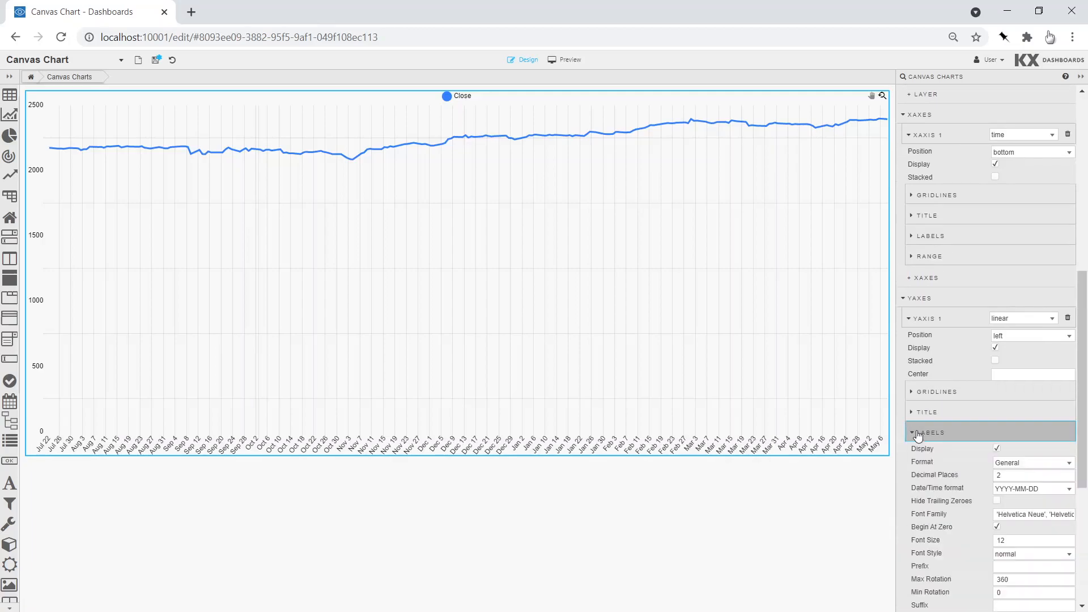
left_click(997, 527)
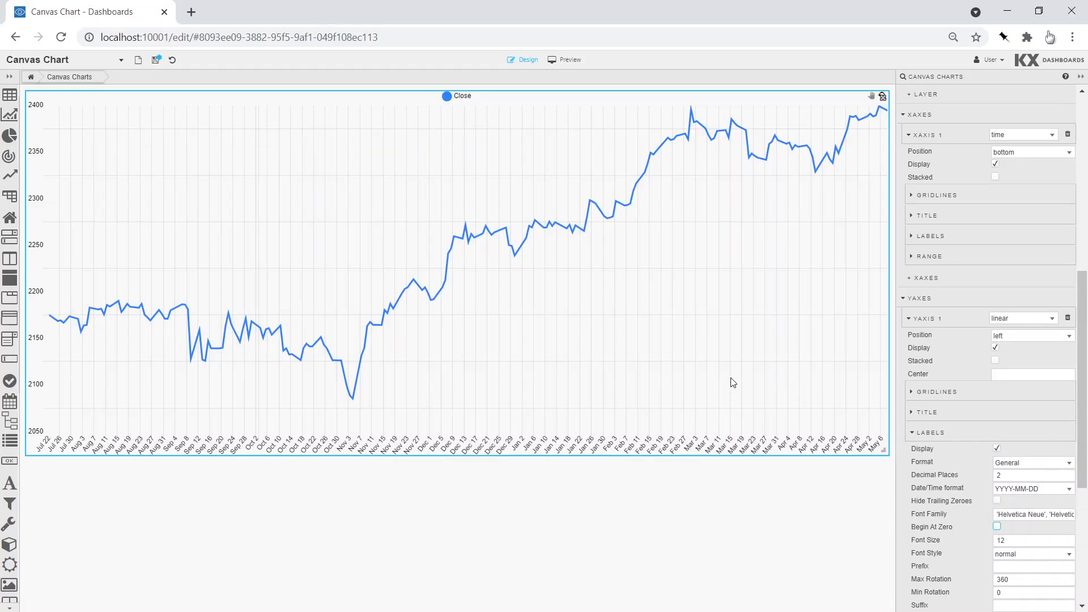
- Add a second layer to the chart and name it Volume
left_click(910, 140)
scroll(910, 140, "up", 5)
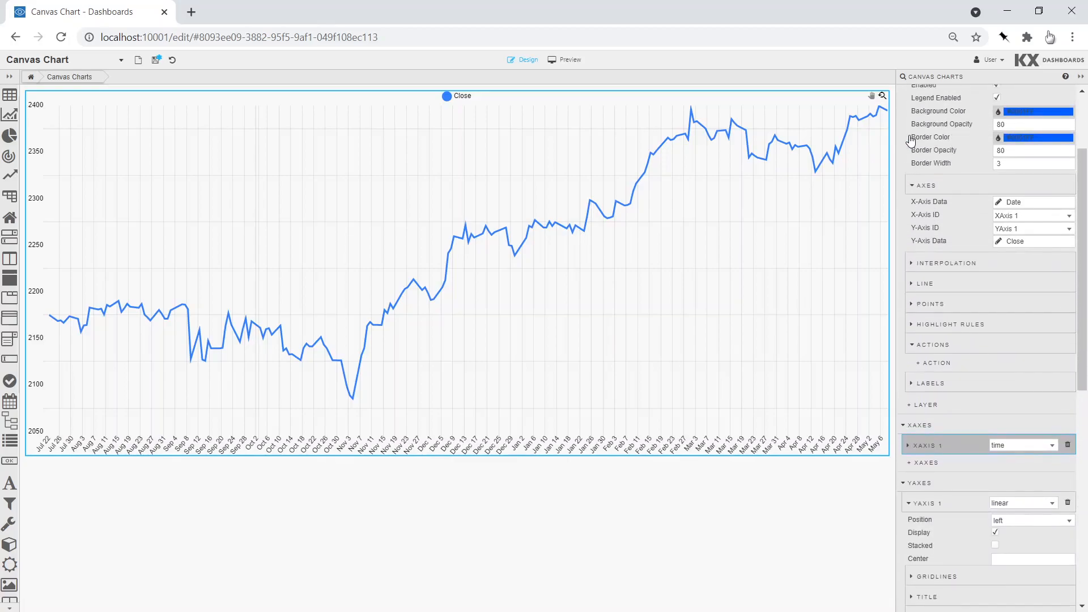
scroll(910, 140, "up", 1)
left_click(908, 137)
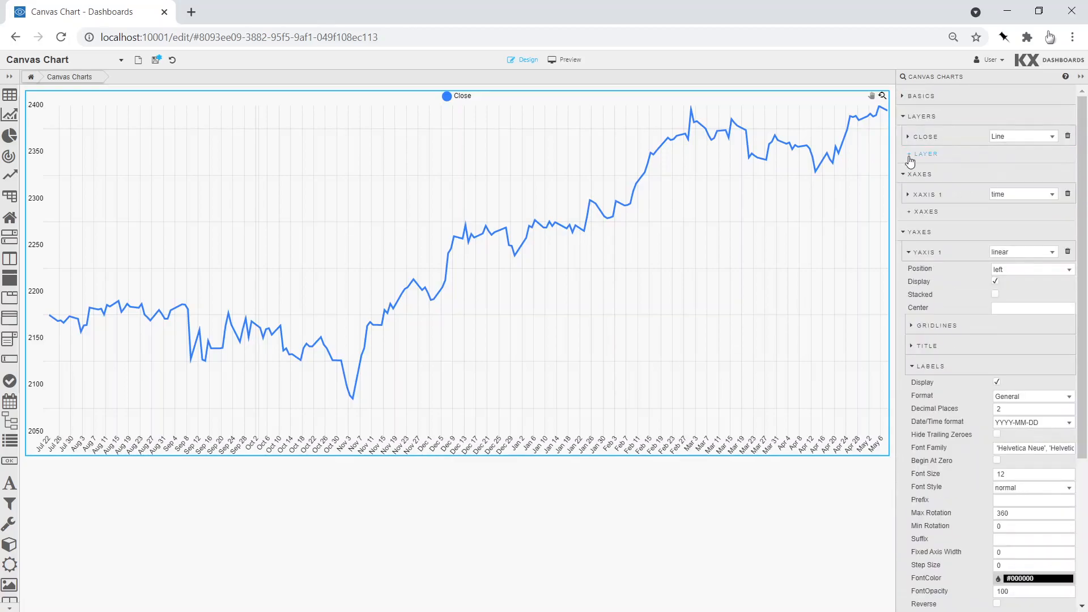
left_click(908, 153)
left_click(910, 159)
left_click(914, 177)
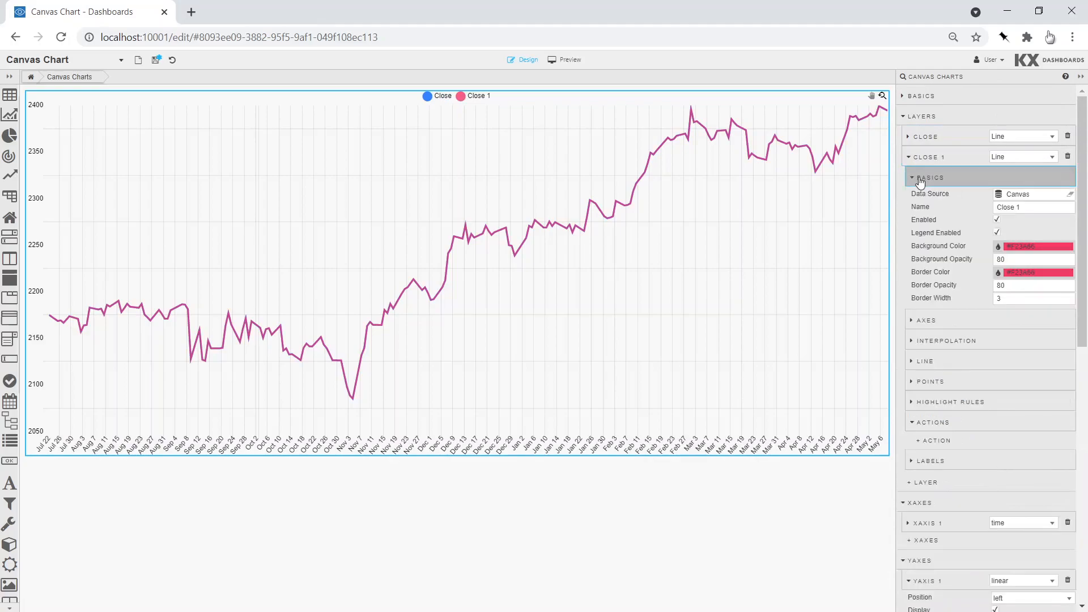
left_click(1016, 203)
key("ctrl+a")
type("Volume")
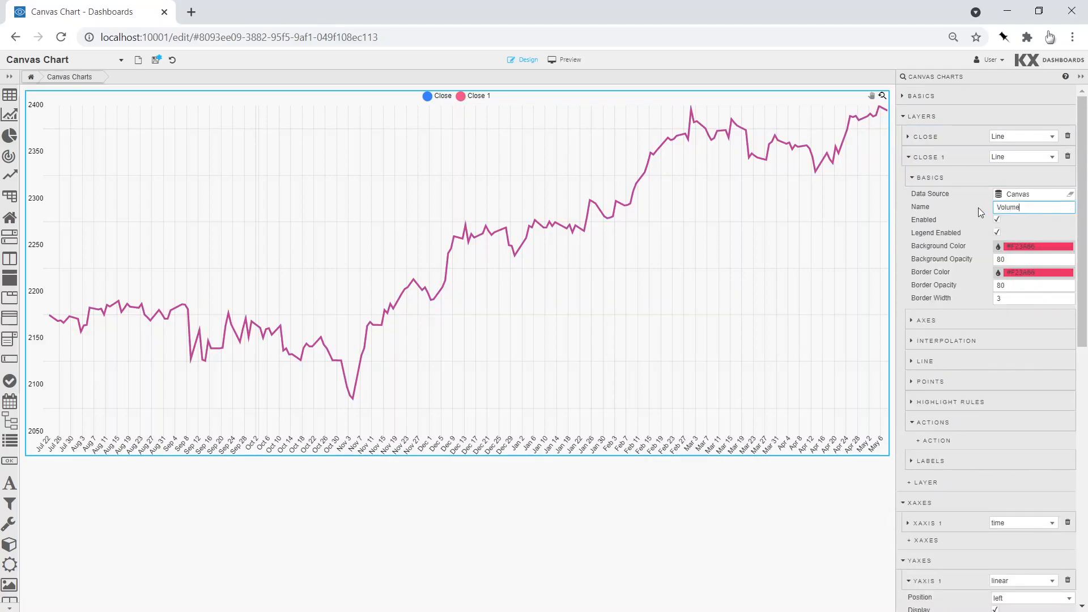
- Set the Volume layer's Y-axis data to the Volume column and change its layer type to Bar
left_click(929, 320)
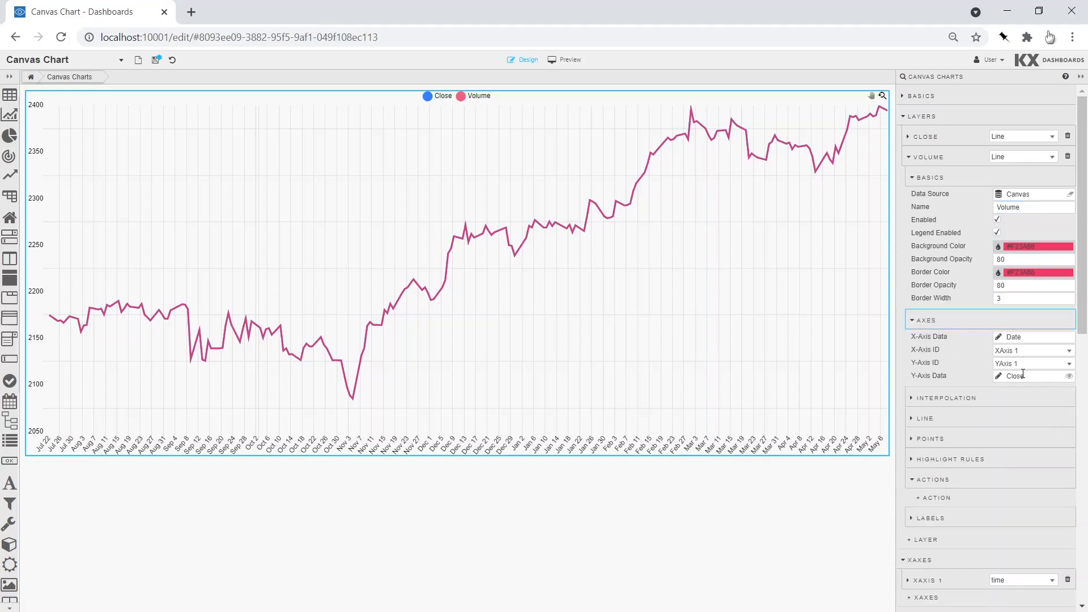
left_click(1021, 376)
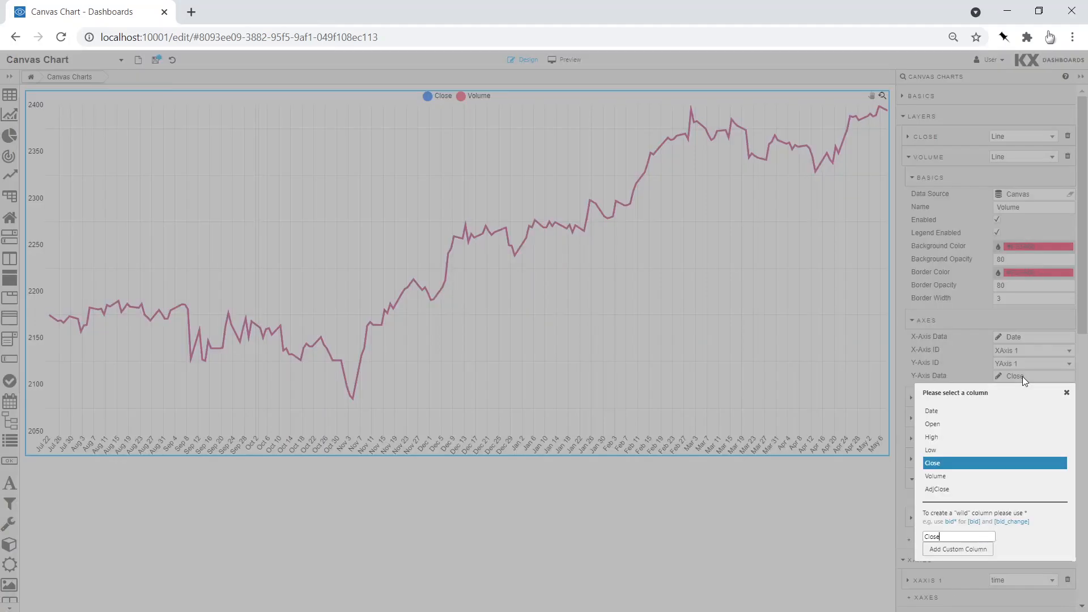
left_click(952, 476)
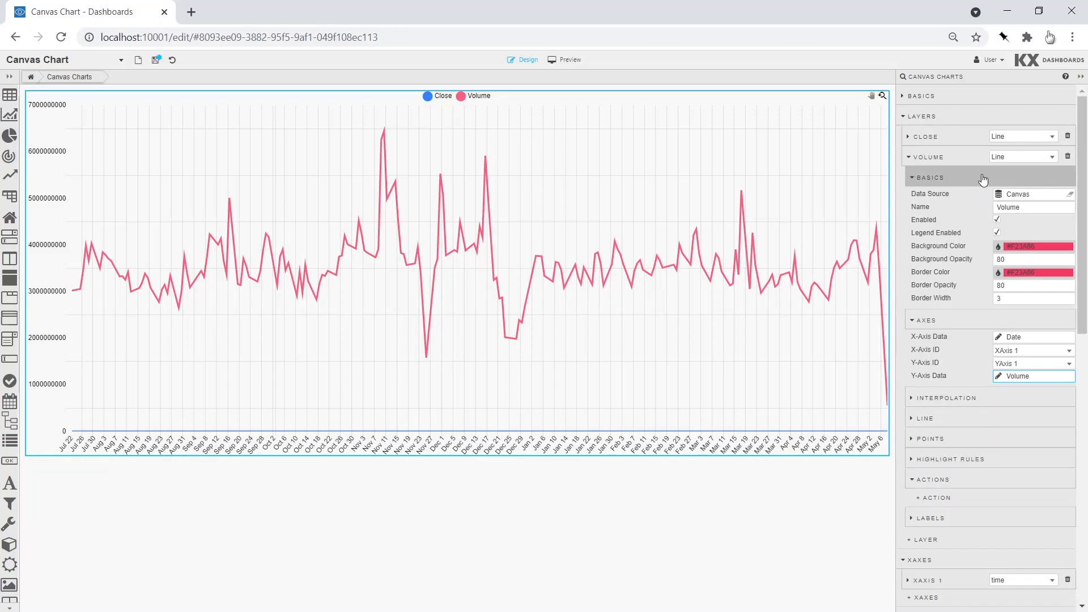
left_click(1000, 157)
left_click(998, 184)
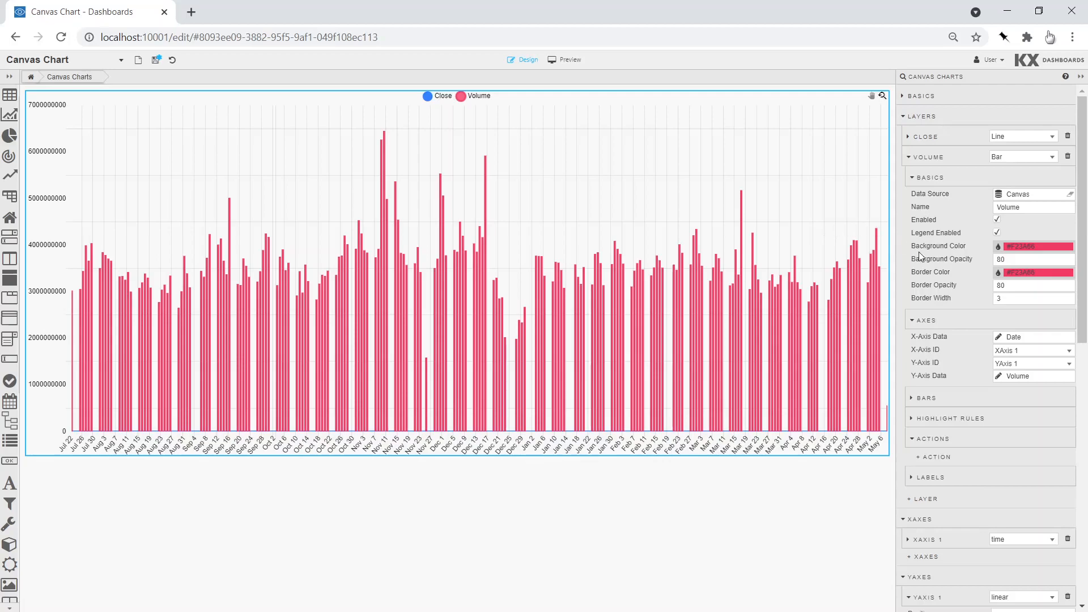
- Add a second Y axis to the chart and set its position to right
scroll(920, 196, "down", 5)
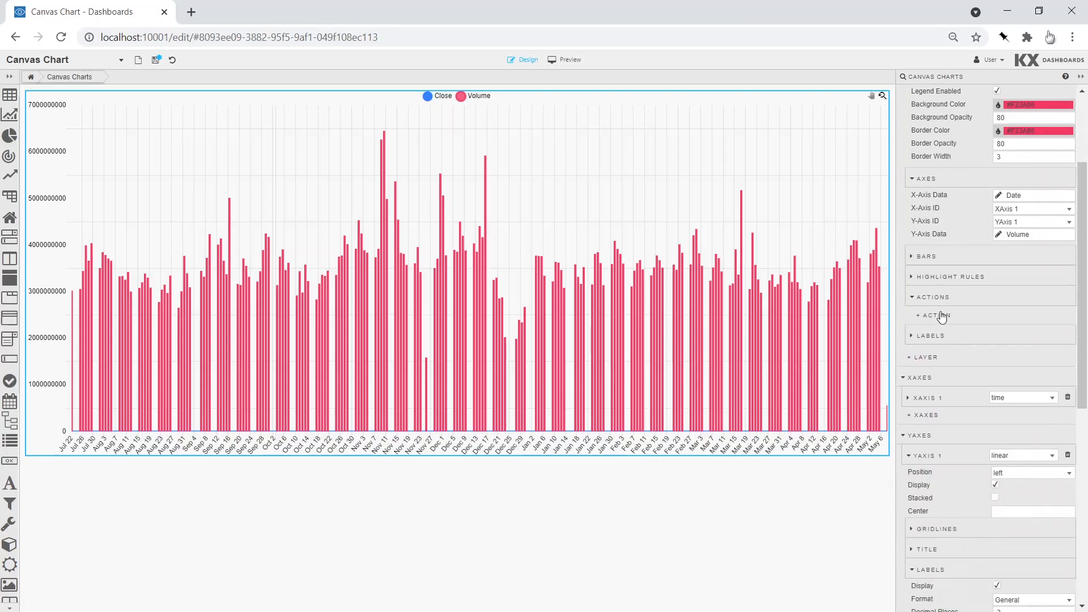
scroll(930, 331, "down", 1)
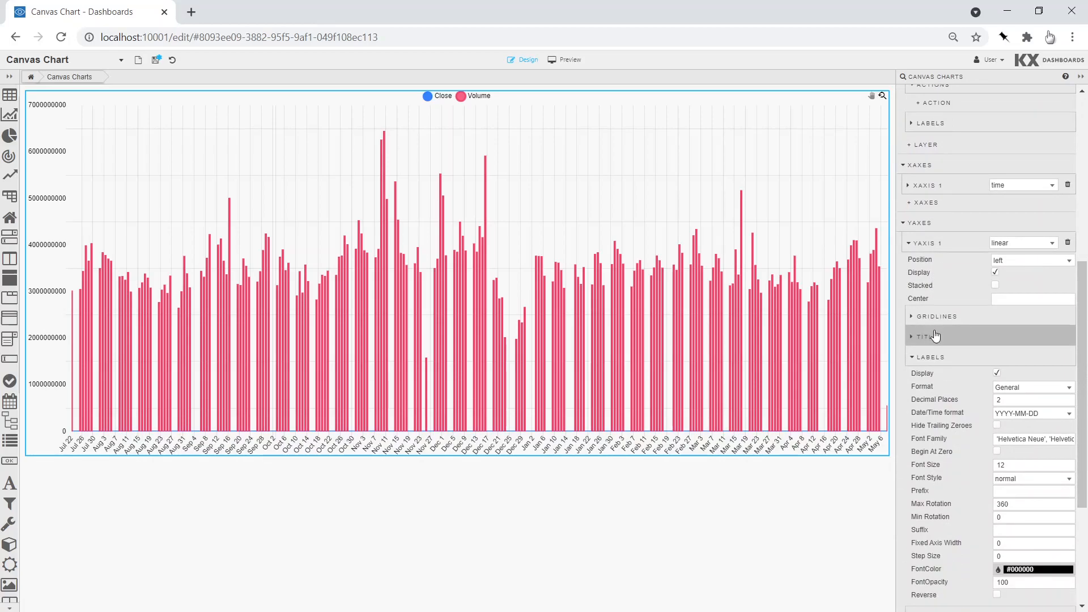
left_click(923, 243)
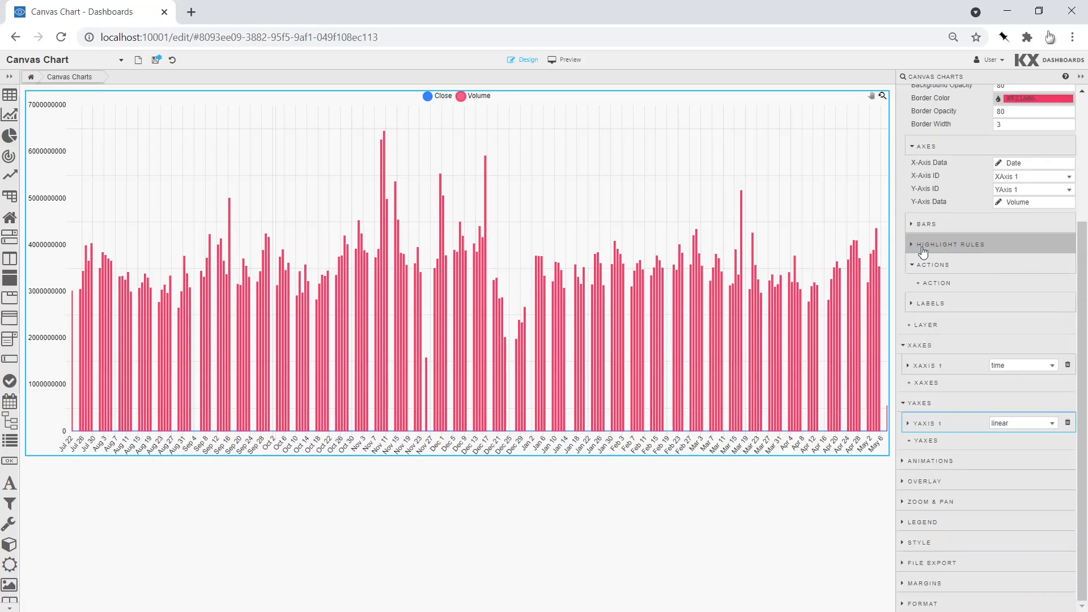
left_click(923, 441)
left_click(1000, 461)
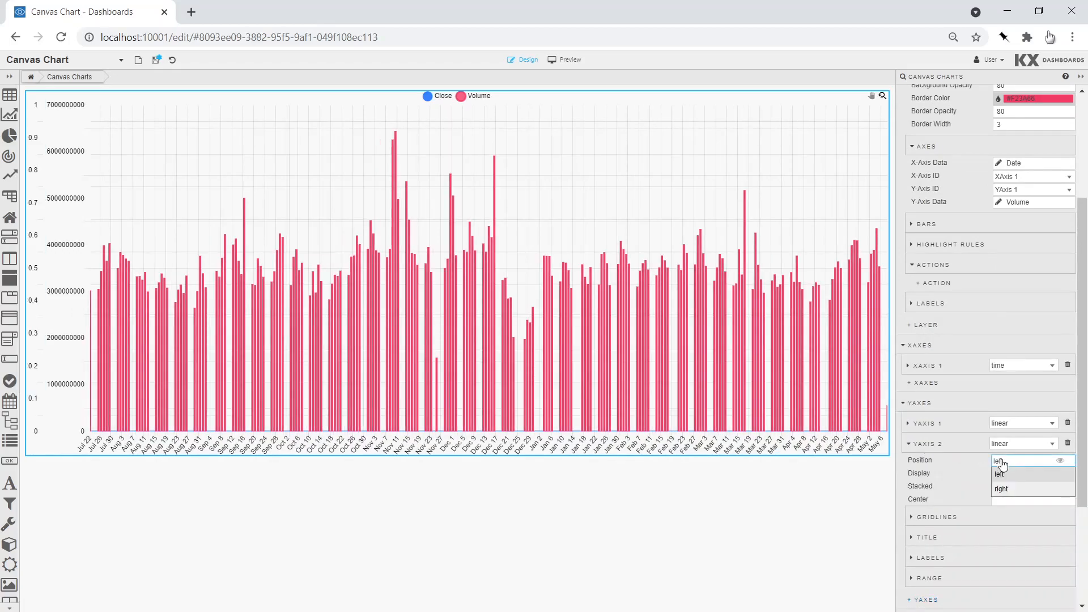
left_click(1001, 481)
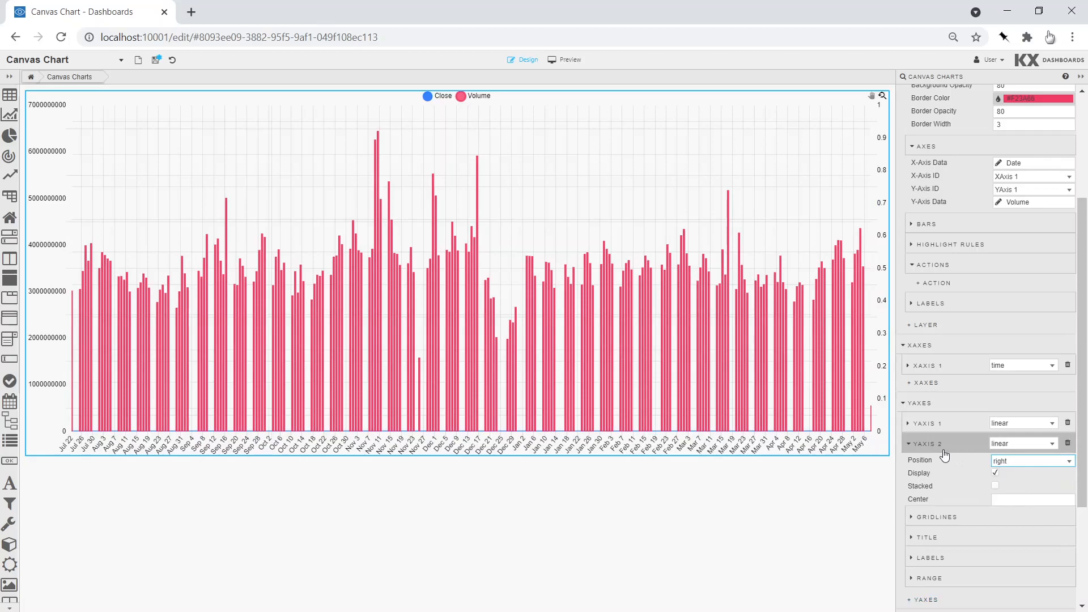
- Assign the Volume layer to YAxis 2
scroll(958, 431, "up", 3)
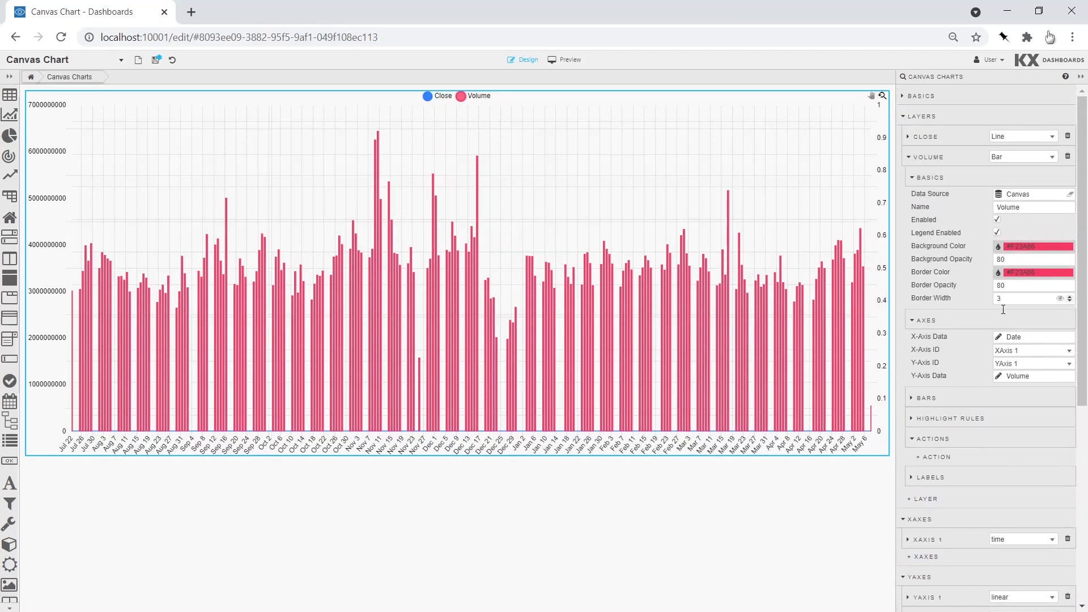
left_click(1011, 363)
left_click(1007, 391)
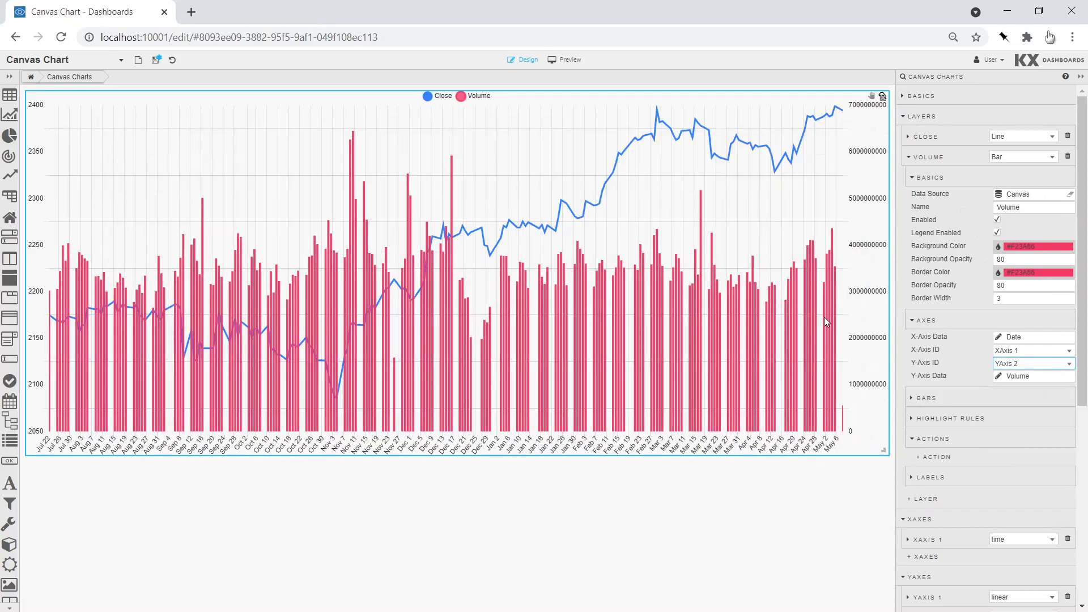
- Set the label format of YAxis 2 to Smart Number
scroll(971, 418, "down", 3)
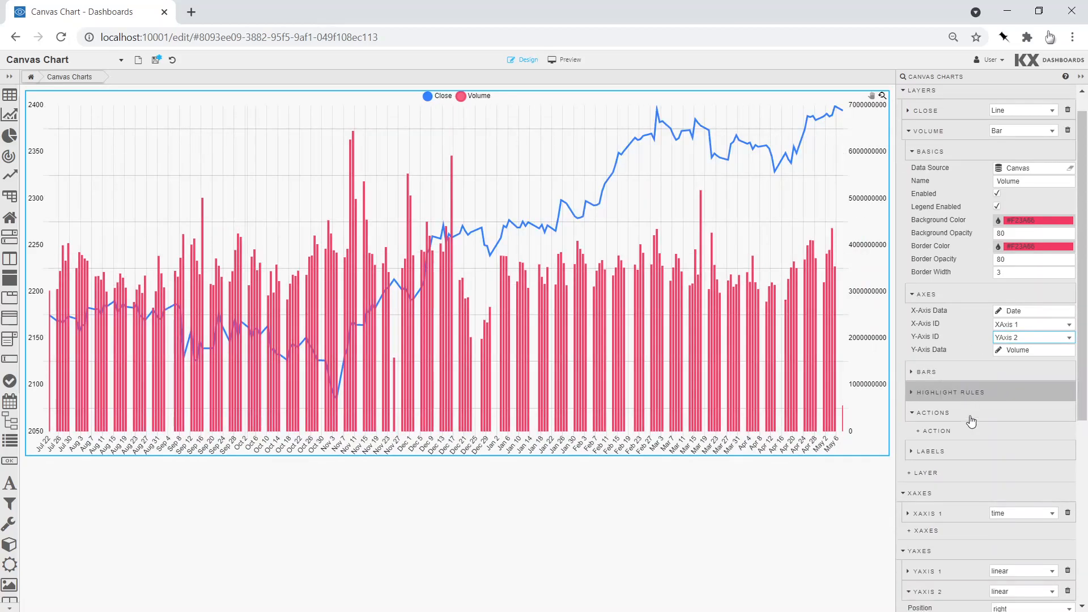
scroll(970, 417, "down", 3)
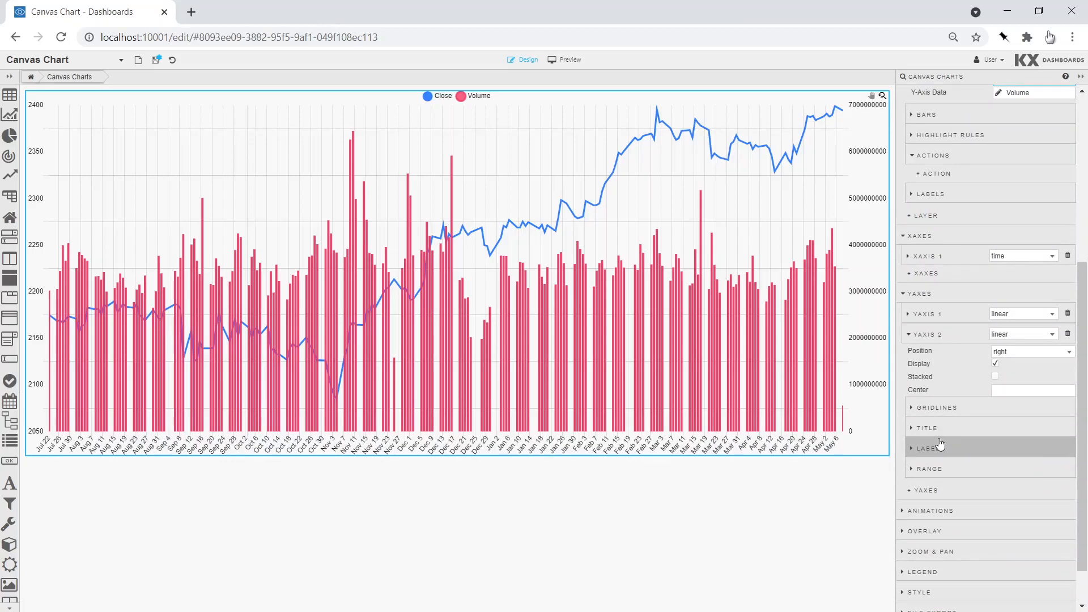
left_click(940, 445)
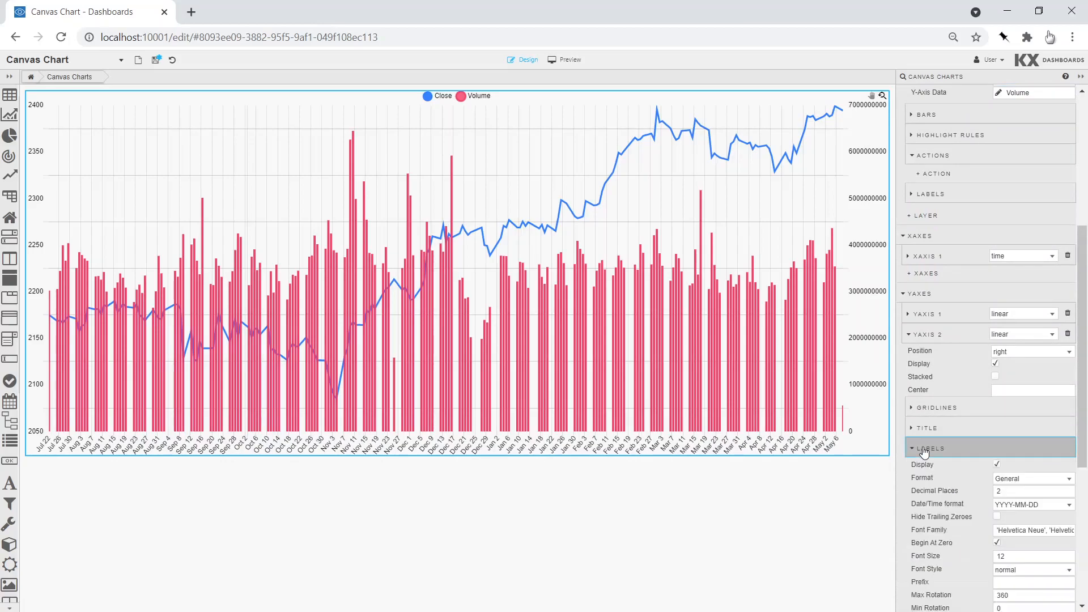
left_click(1007, 482)
left_click(1015, 526)
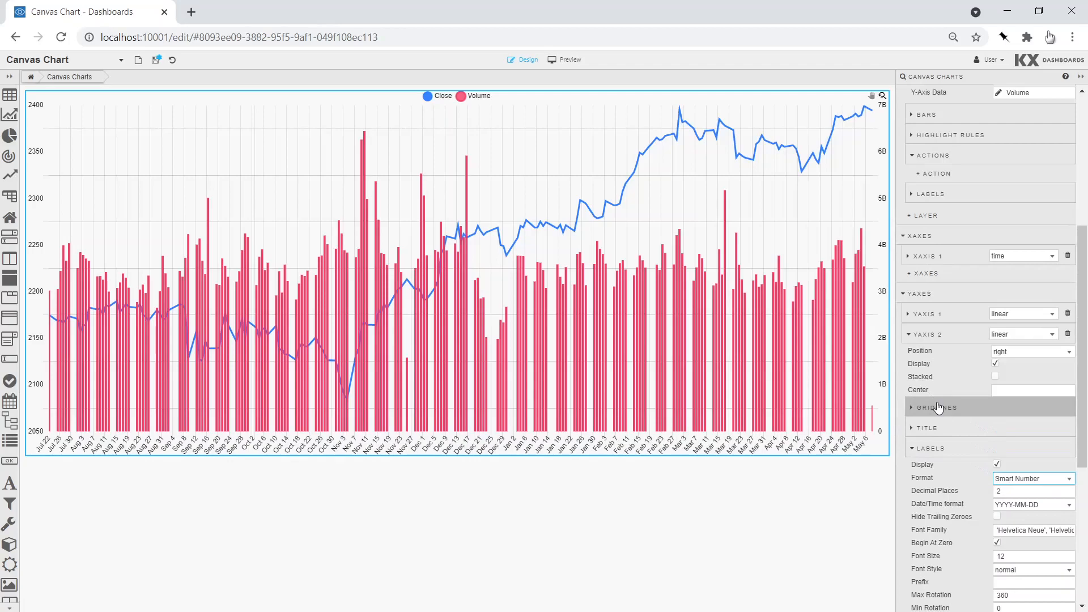
- Set the Volume layer's background and border opacity to 20 and move that layer above the Close layer
scroll(939, 408, "up", 1)
scroll(940, 408, "up", 3)
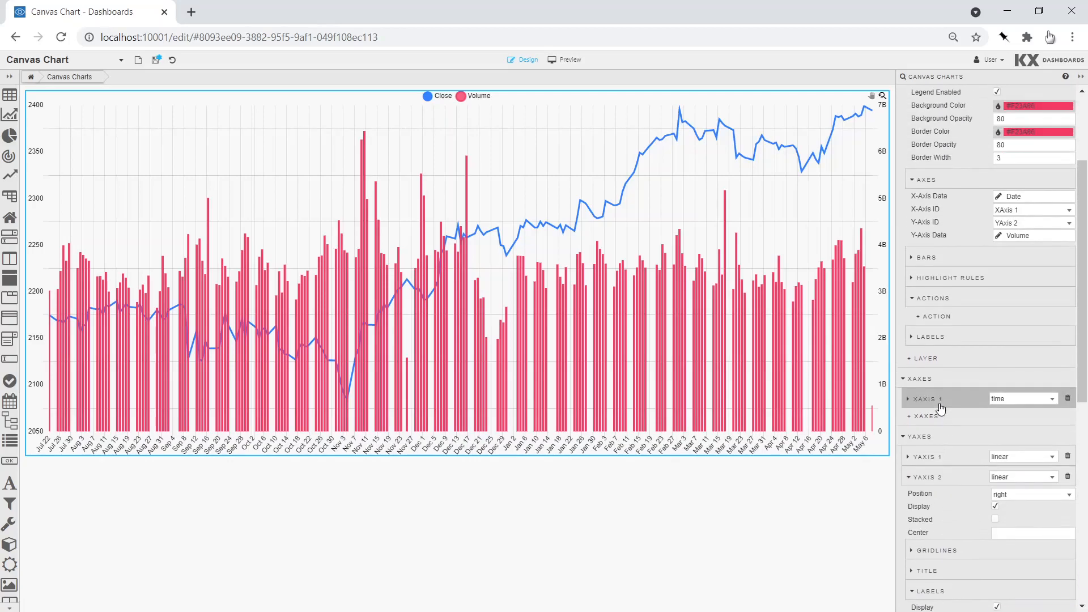
left_click_drag(1061, 260, 987, 263)
type("20")
key("Tab")
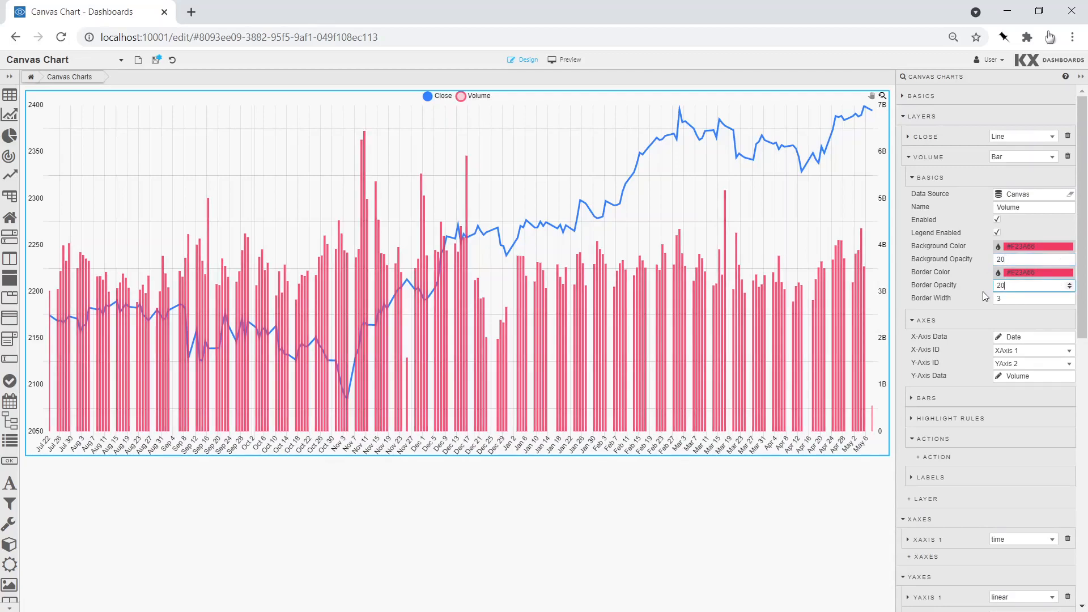
left_click(938, 162)
left_click_drag(938, 161, 942, 135)
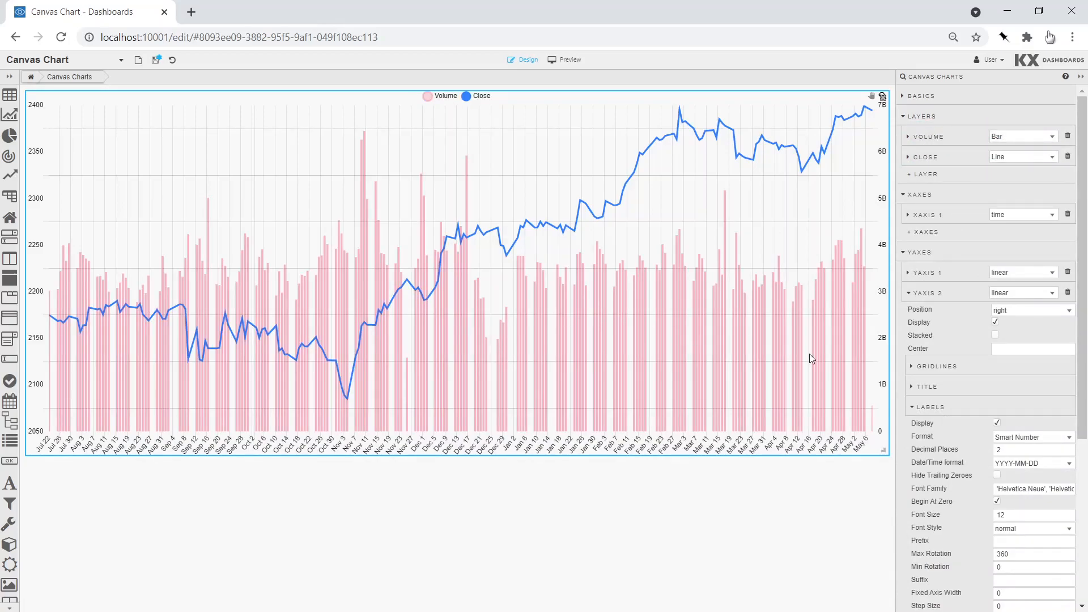
- In the XAxis 1 label time formats, force the time unit to month and set the distribution to series
left_click(962, 413)
left_click(917, 216)
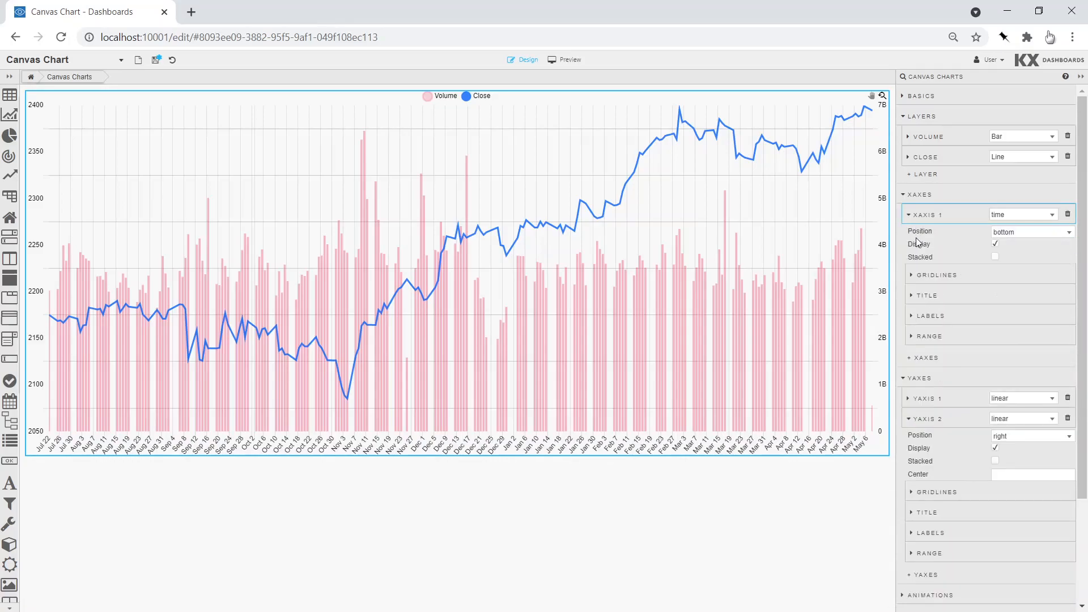
left_click(917, 298)
left_click(916, 297)
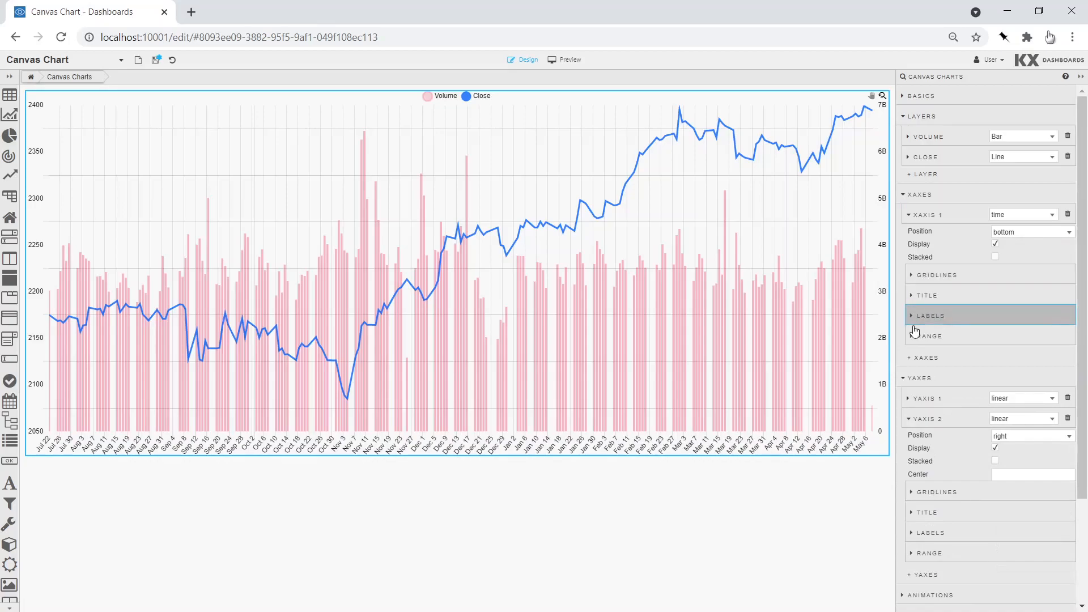
left_click(986, 316)
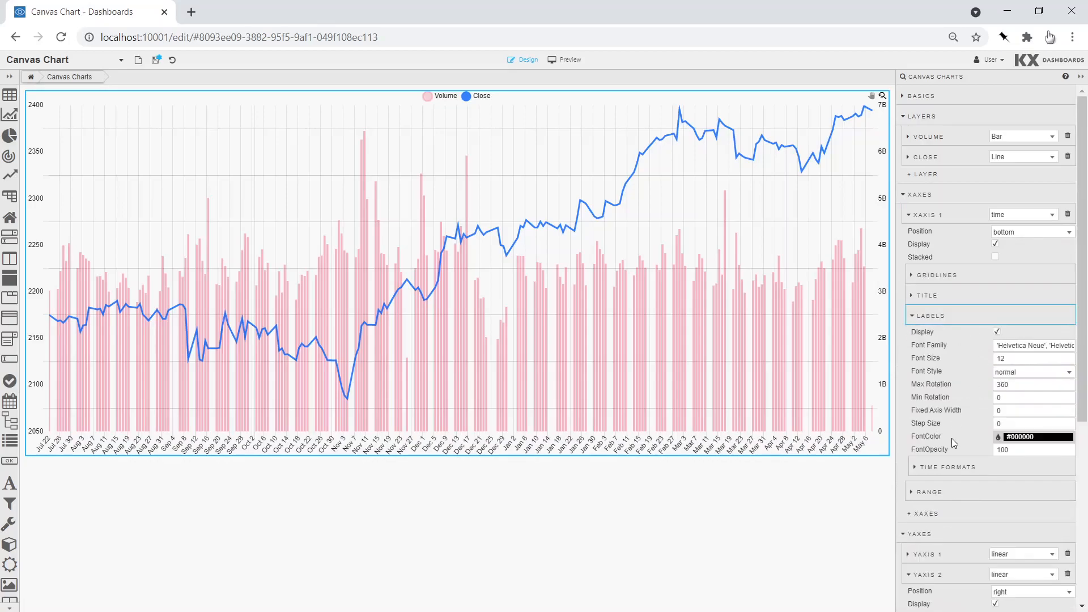
left_click(946, 467)
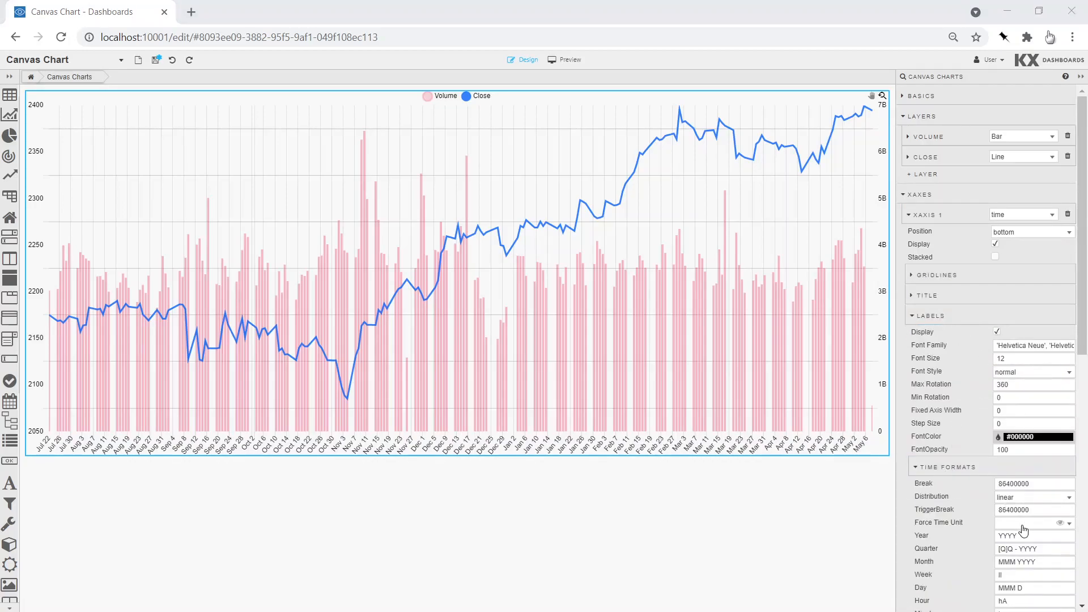
left_click(1022, 530)
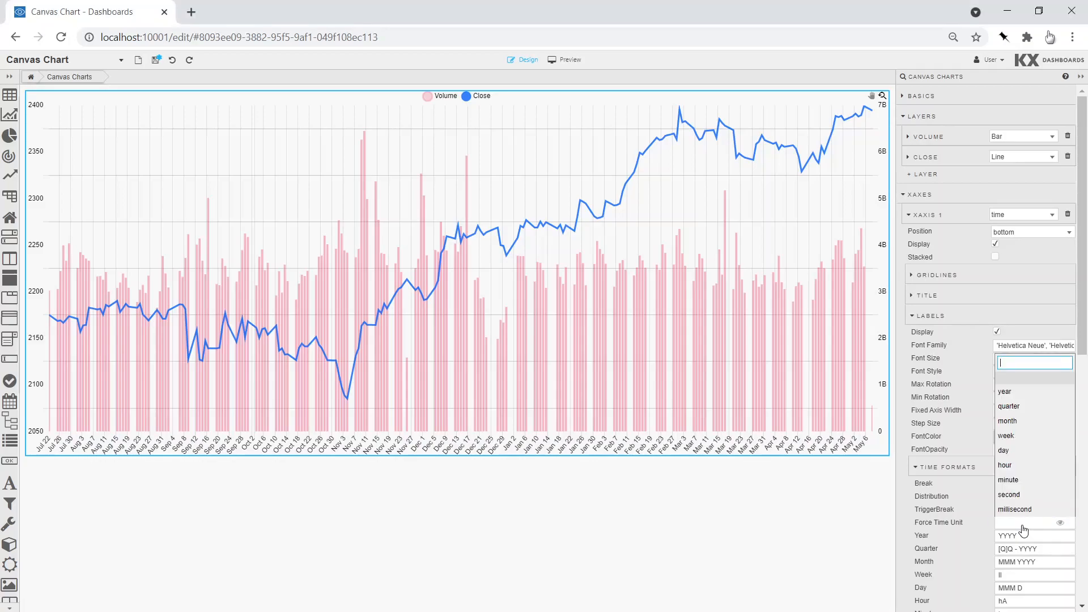
left_click(1014, 420)
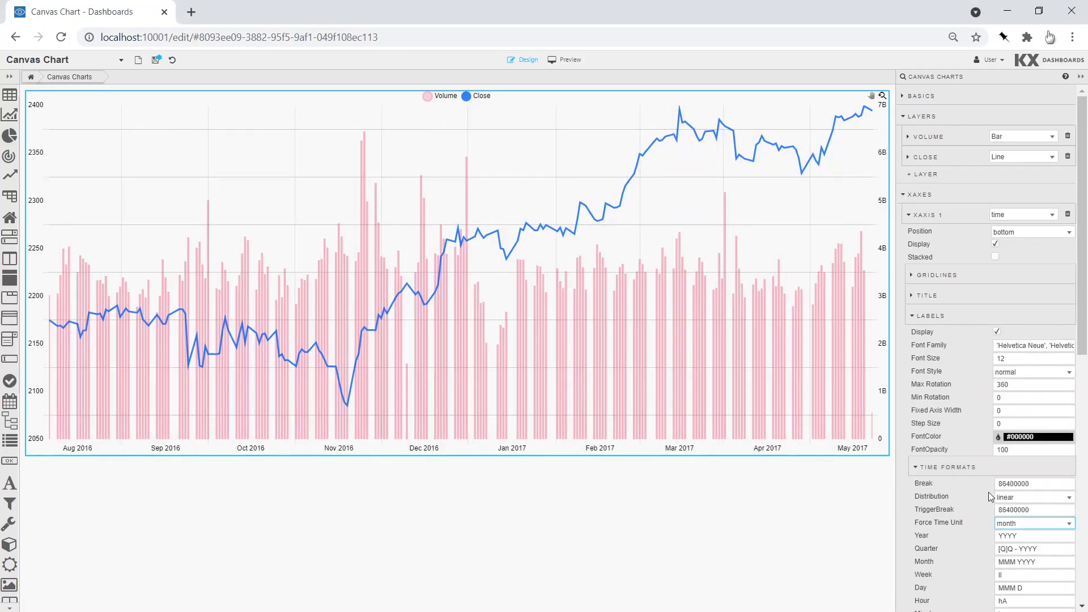
left_click(1011, 502)
left_click(1009, 525)
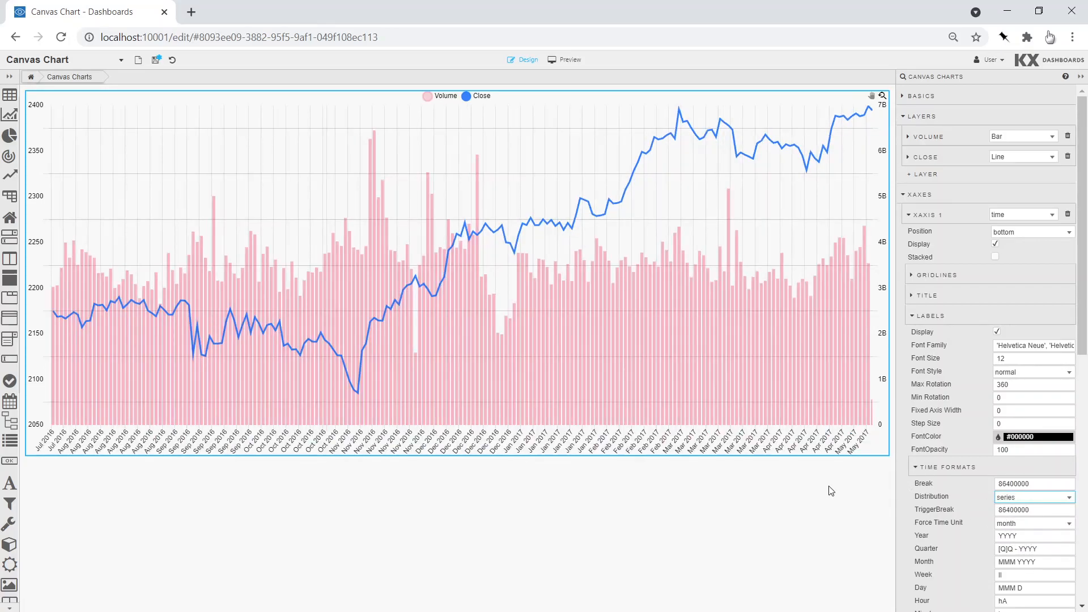
- Display a title on XAxis 1 with the label "Date" and font color #030303
left_click(953, 298)
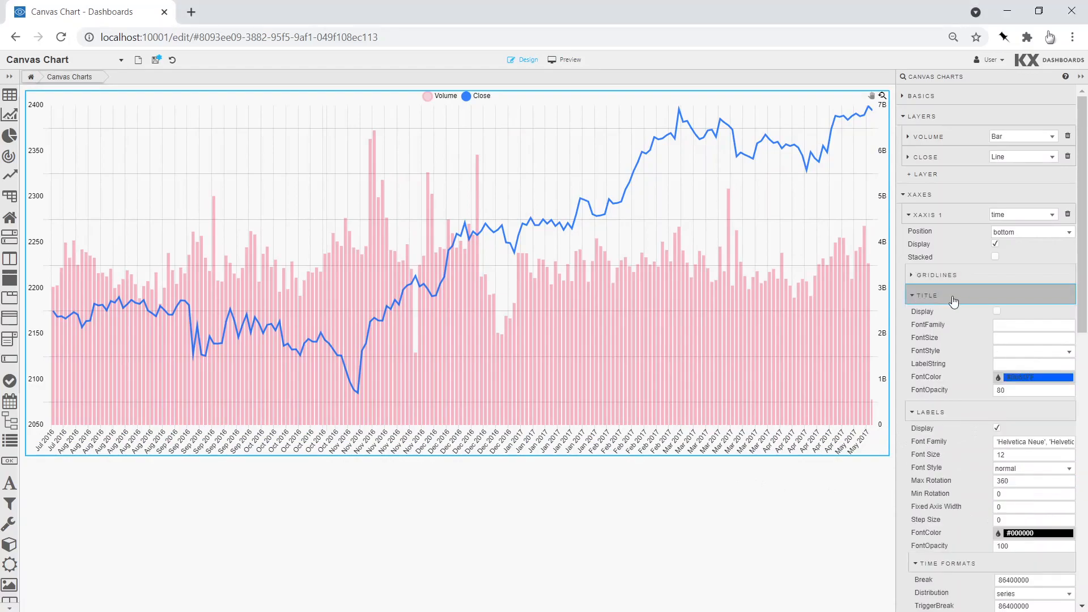
left_click(997, 311)
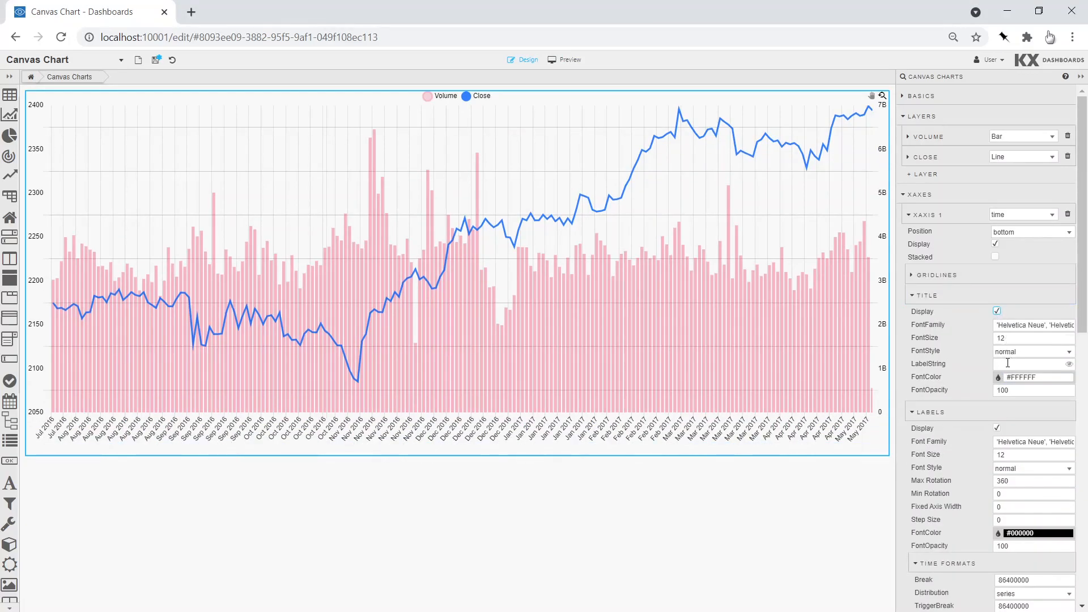
left_click(1007, 364)
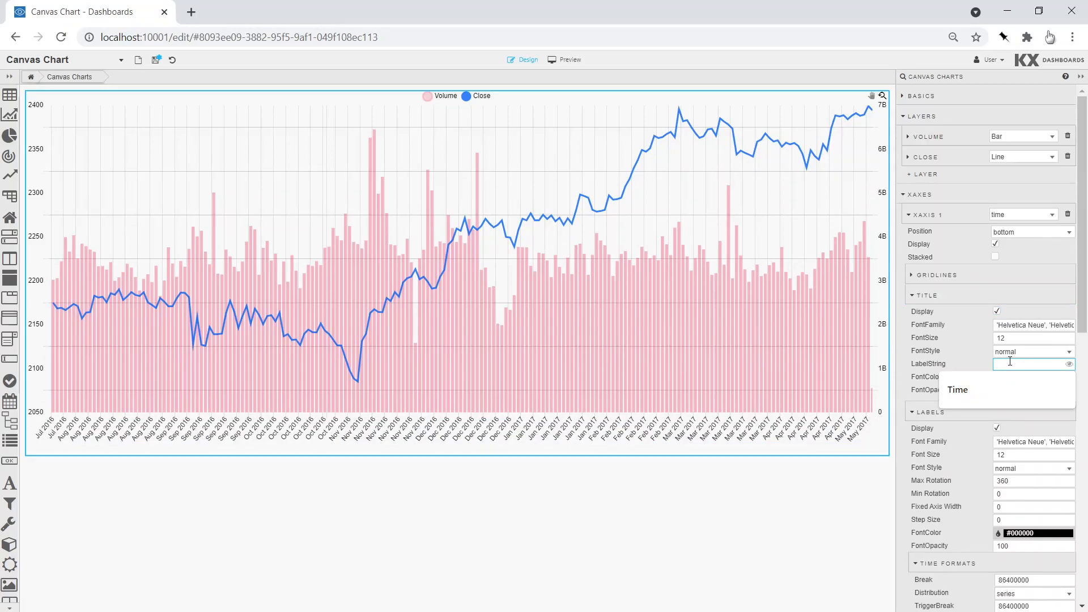
type("Date")
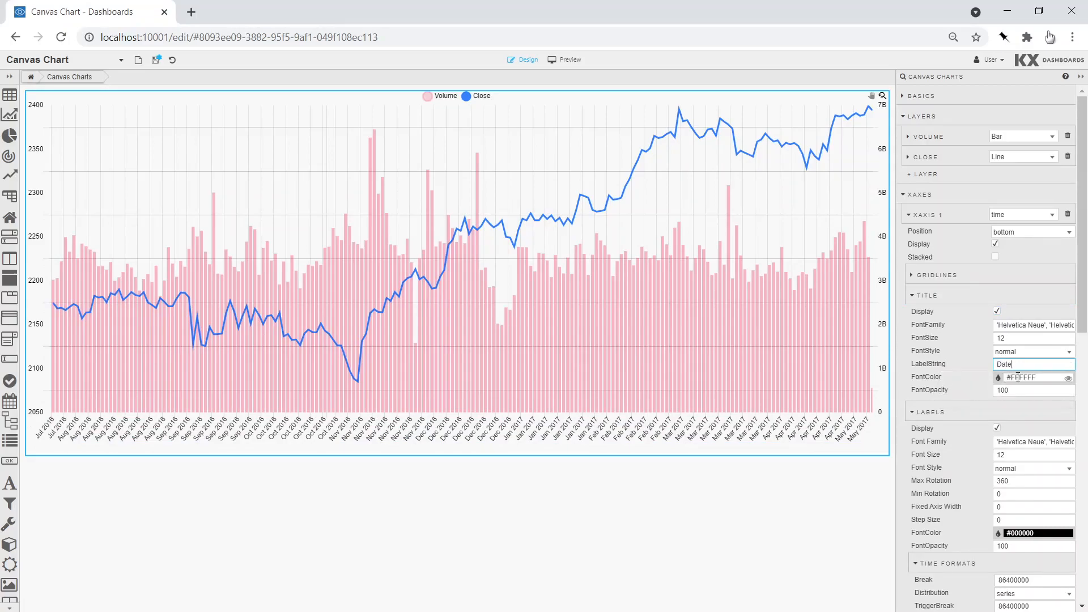
left_click(1028, 378)
left_click(824, 508)
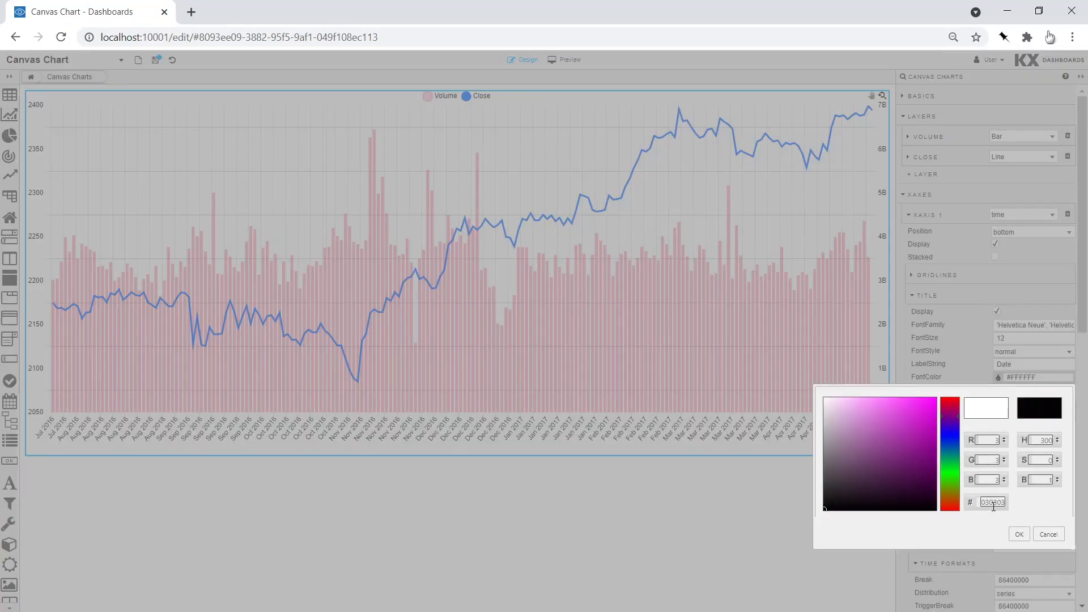
left_click(1018, 533)
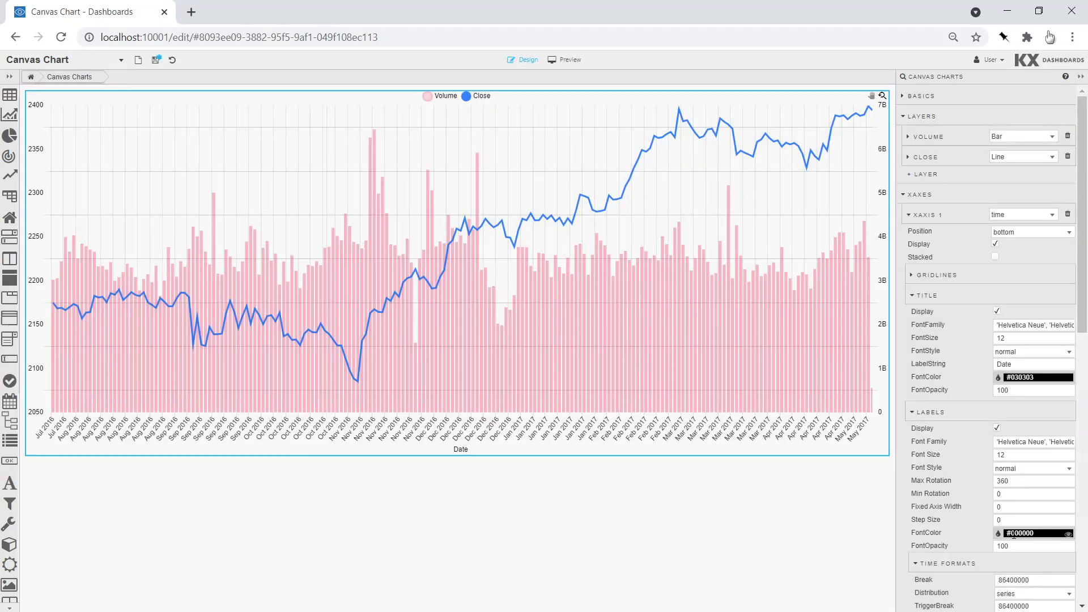
left_click(916, 222)
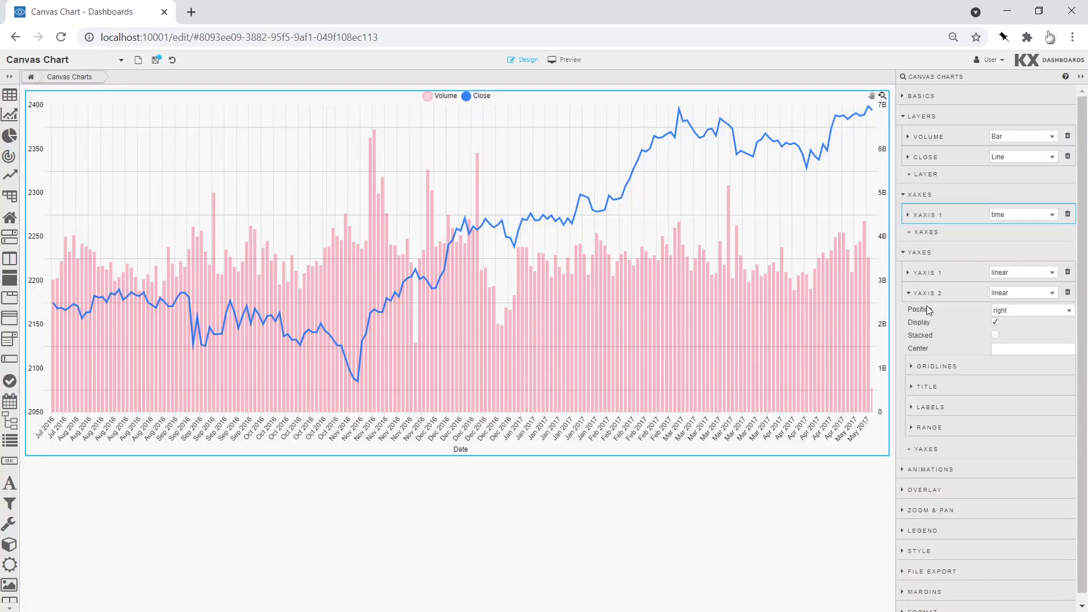
- Display a title on YAxis 2 with the label "Volume" and font color #000000
left_click(923, 389)
left_click(999, 403)
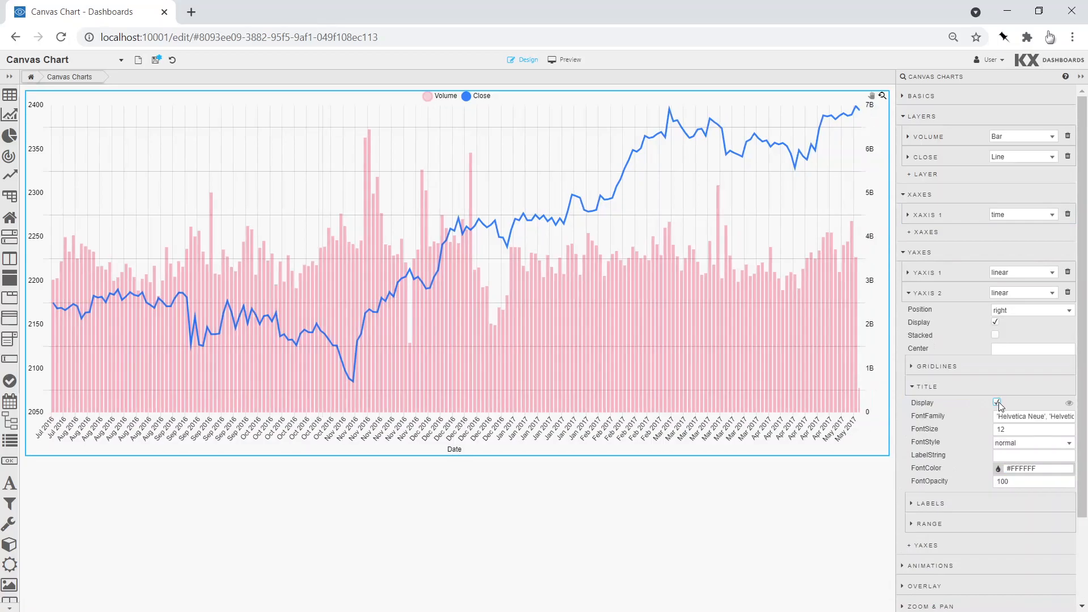
left_click(1006, 454)
left_click(1023, 468)
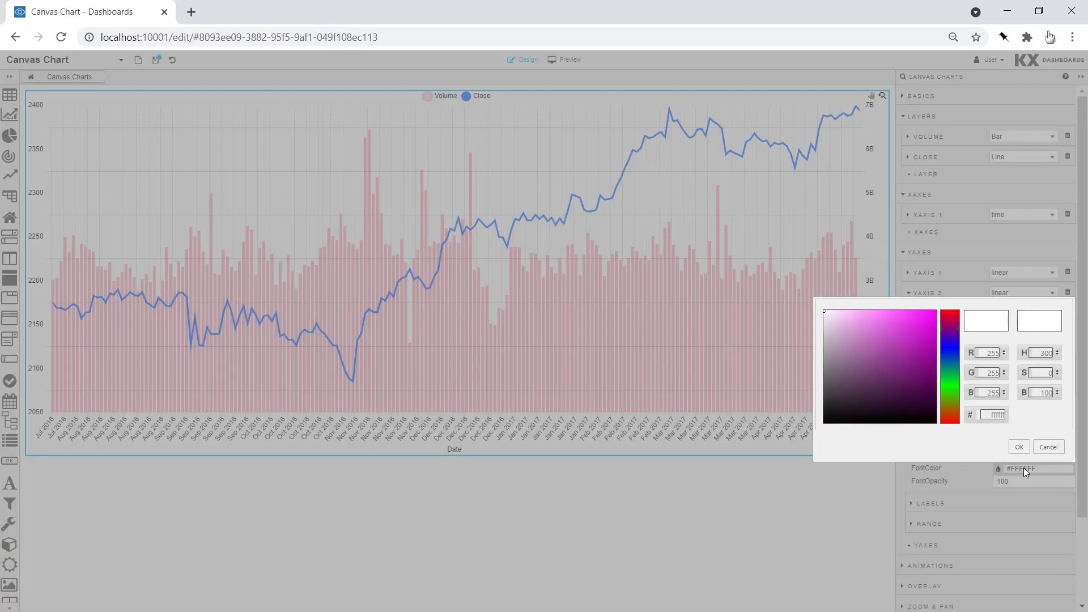
left_click_drag(856, 404, 805, 437)
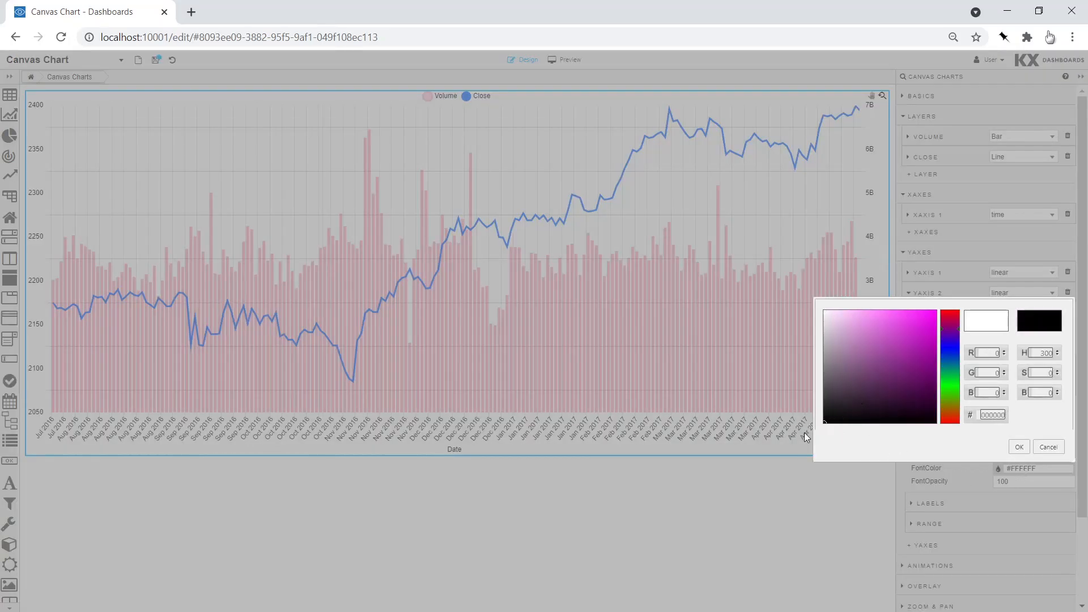
left_click(1018, 447)
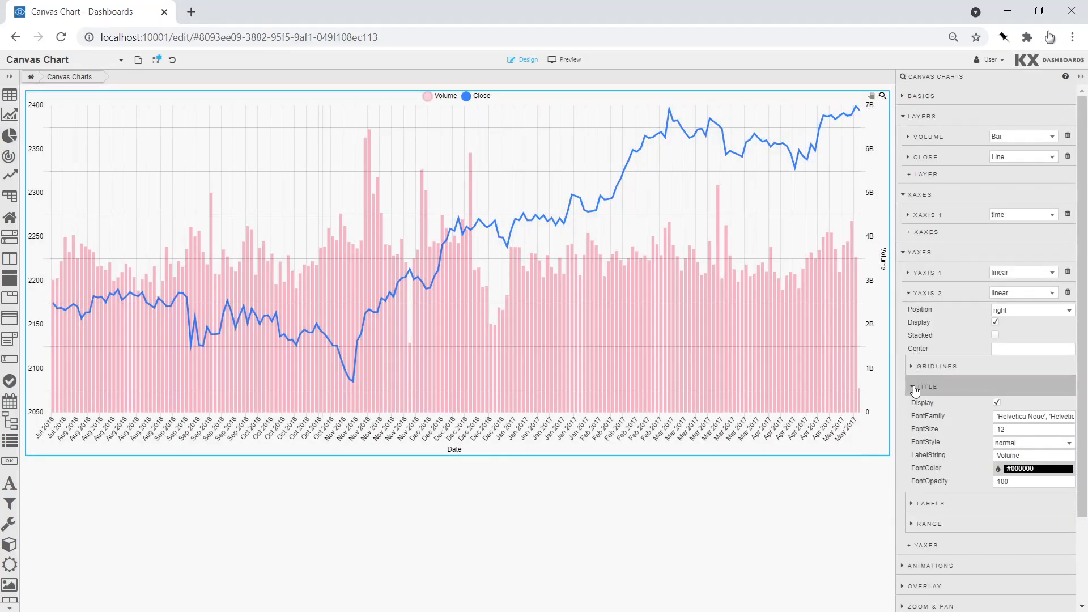
left_click(920, 292)
- Display a title on YAxis 1 with the label "Price" and font color #000000
left_click(920, 275)
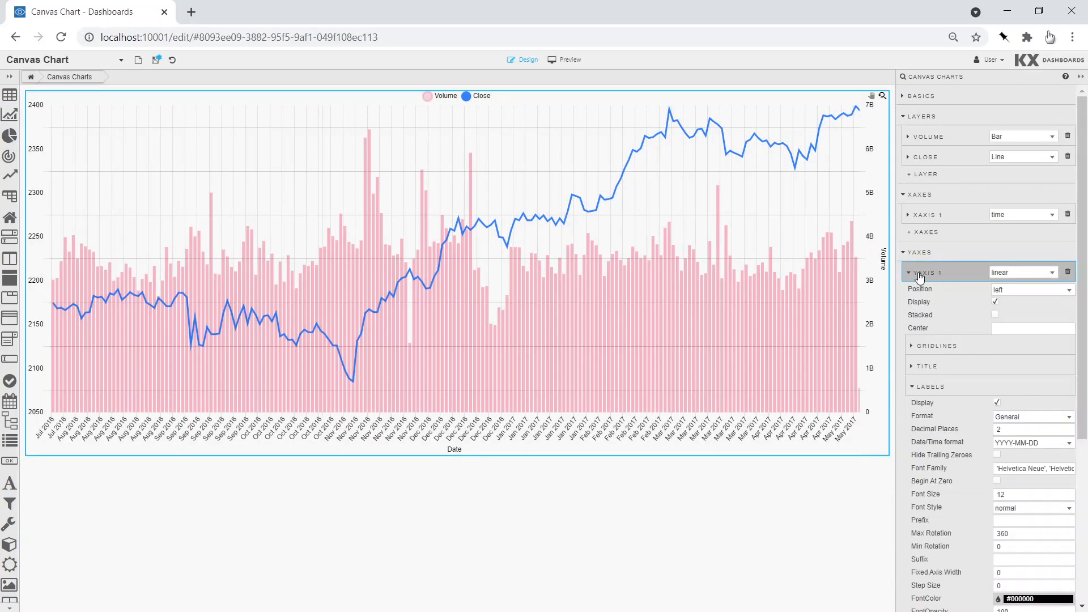
left_click(935, 366)
left_click(997, 383)
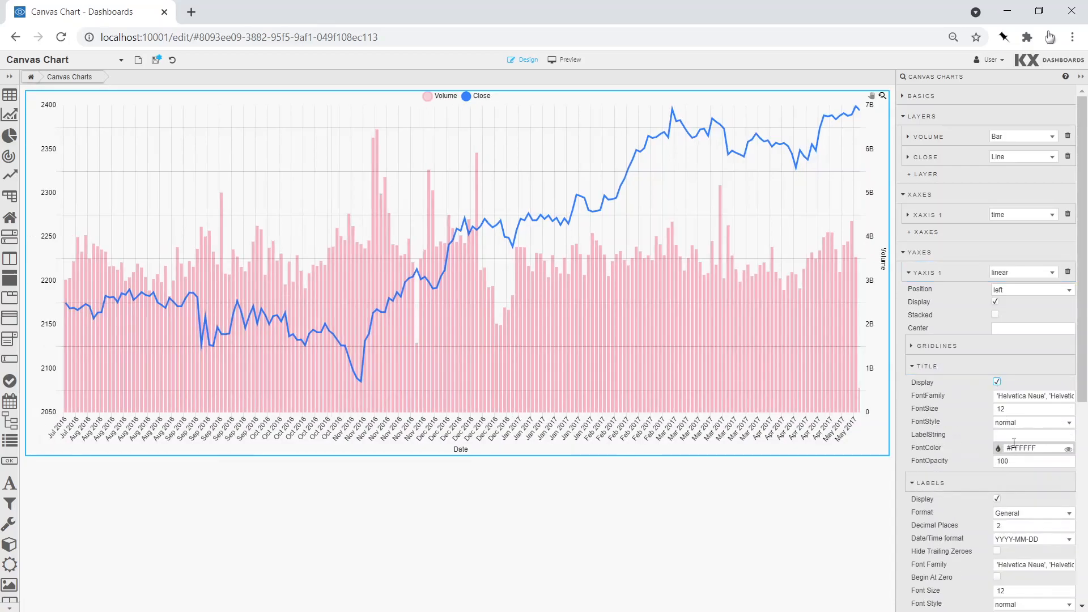
left_click(1010, 435)
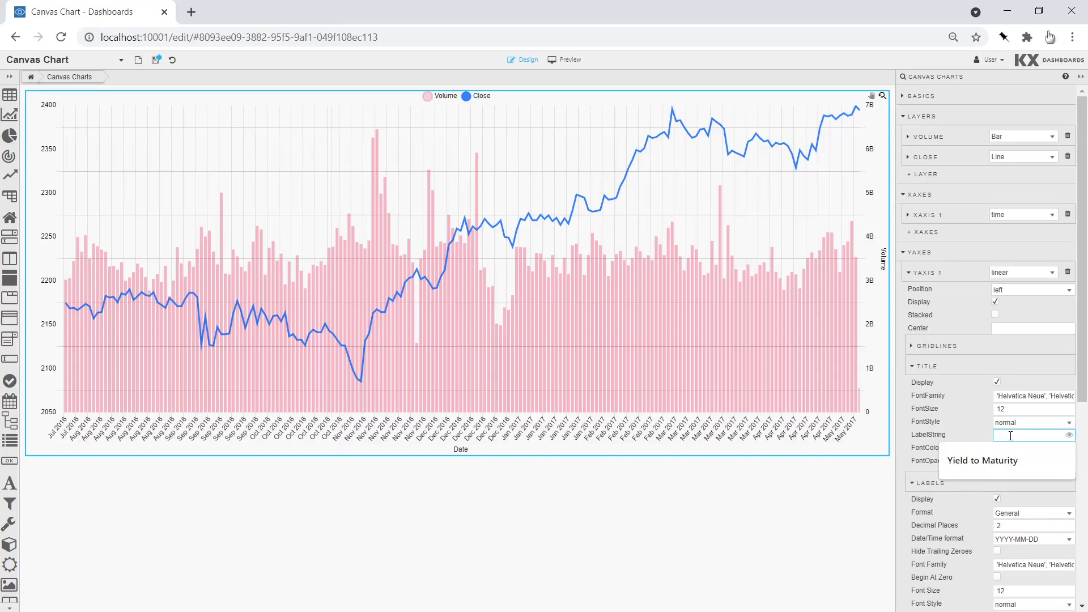
type("F")
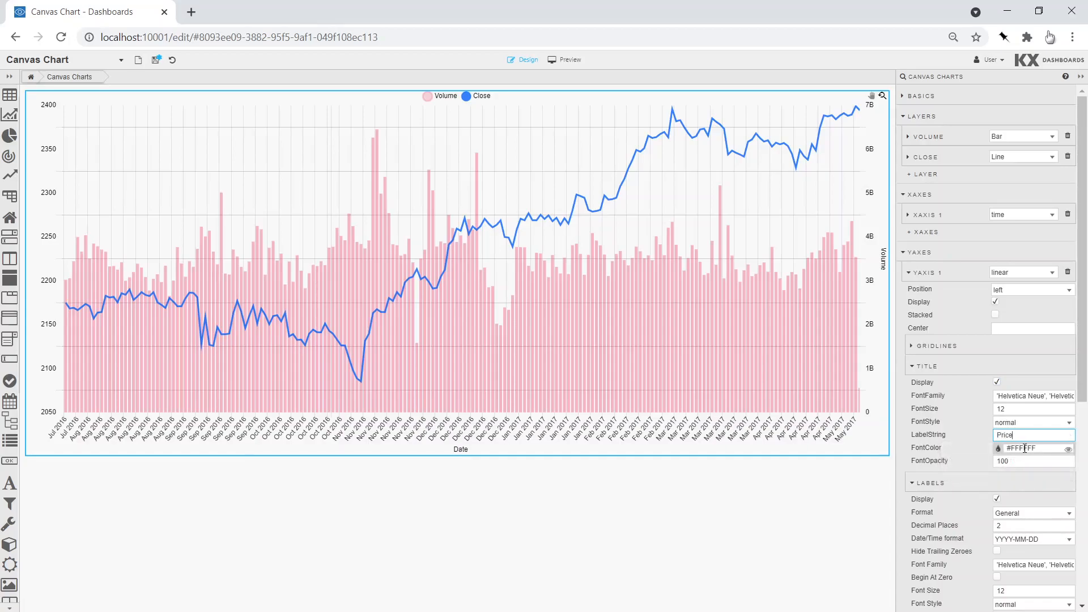
left_click(1025, 449)
left_click_drag(865, 382, 806, 415)
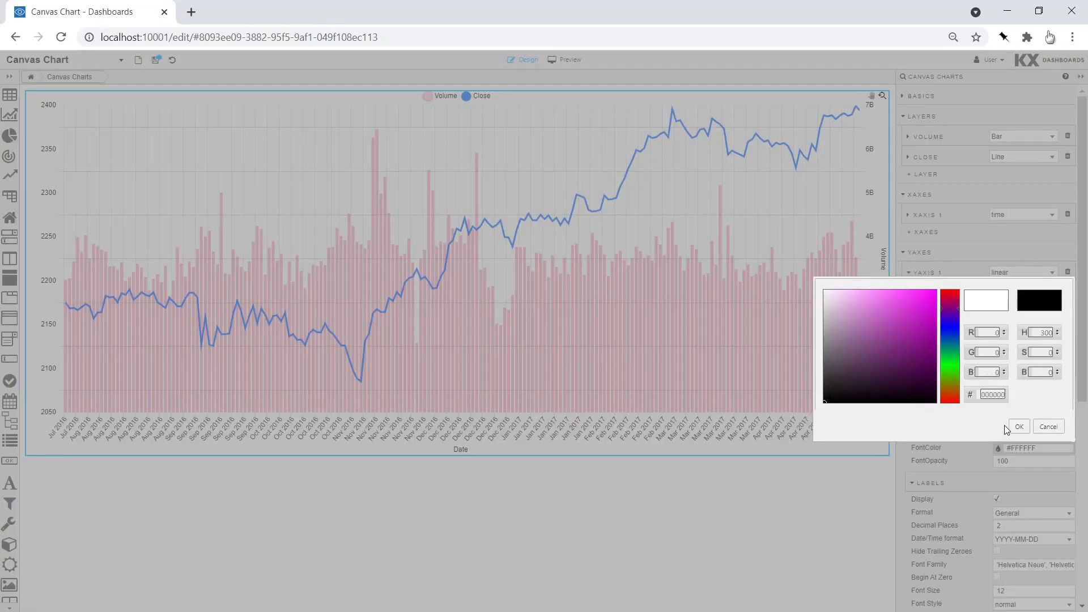
left_click(1018, 426)
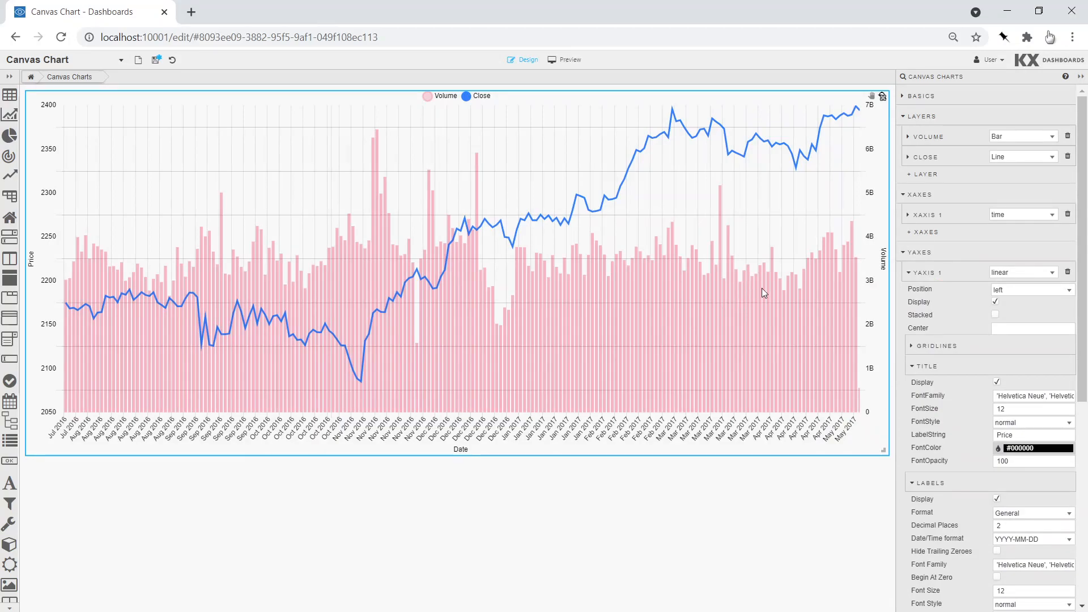
- Set the Close layer's line fill to origin and enable Fade to Transparent
left_click(911, 158)
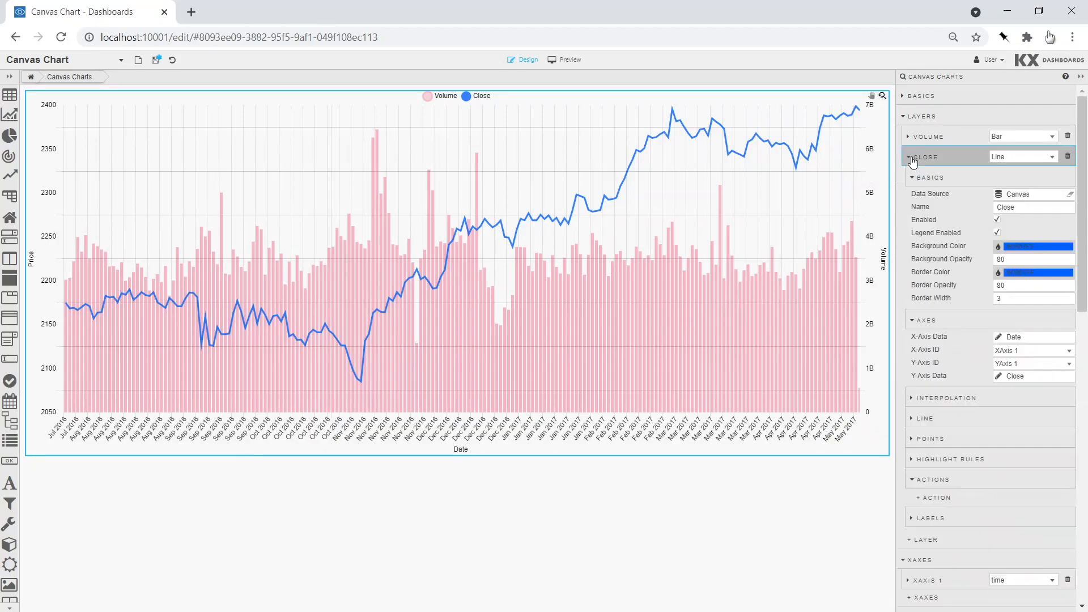
left_click(925, 417)
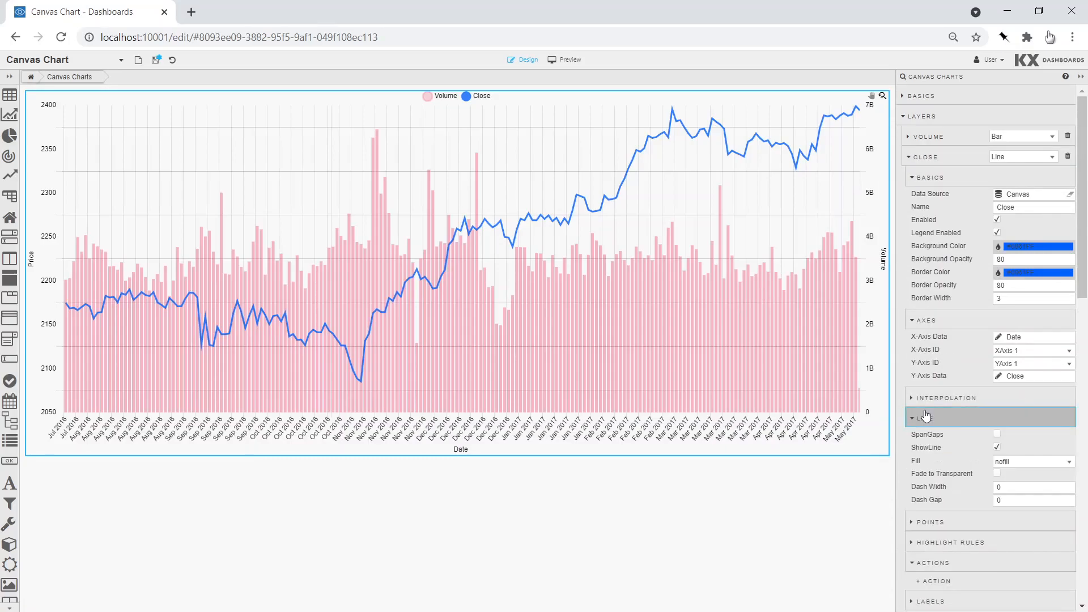
left_click(1002, 463)
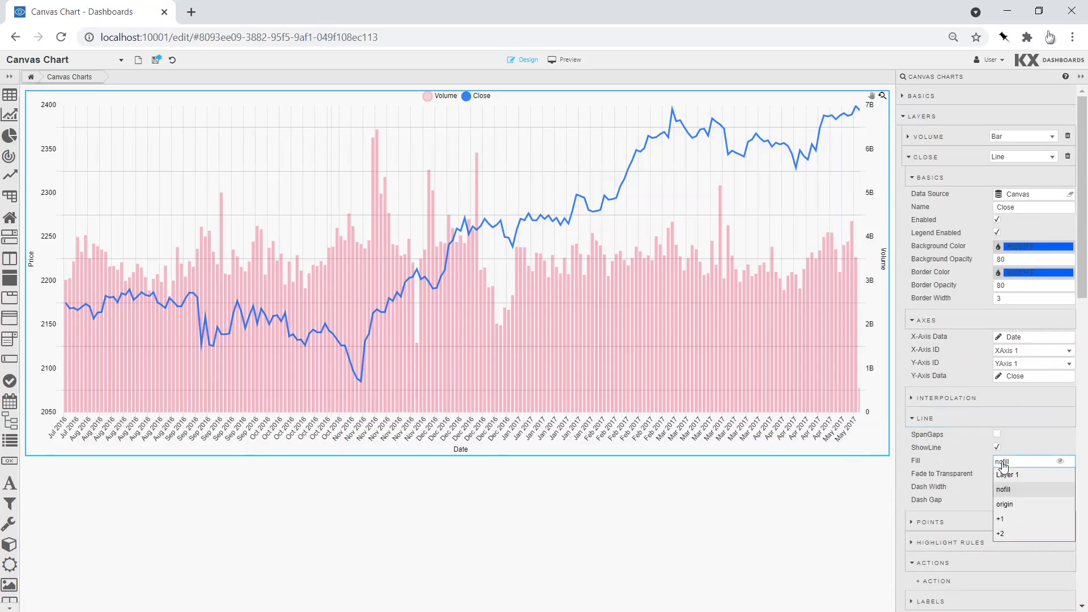
left_click(1004, 504)
left_click(997, 474)
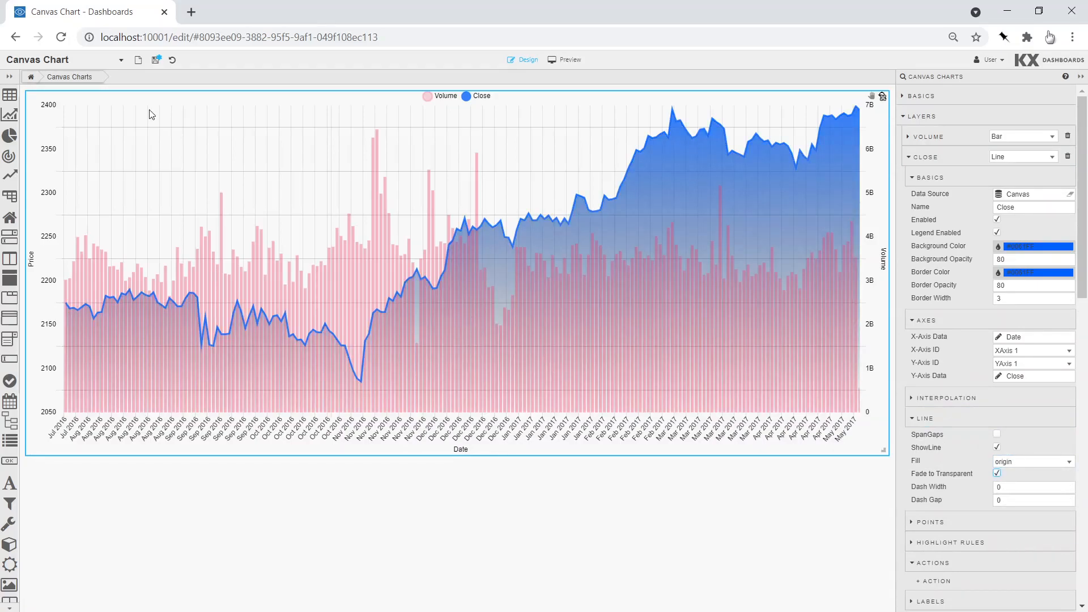
- Save the dashboard and show it in preview mode
left_click(156, 60)
left_click(563, 61)
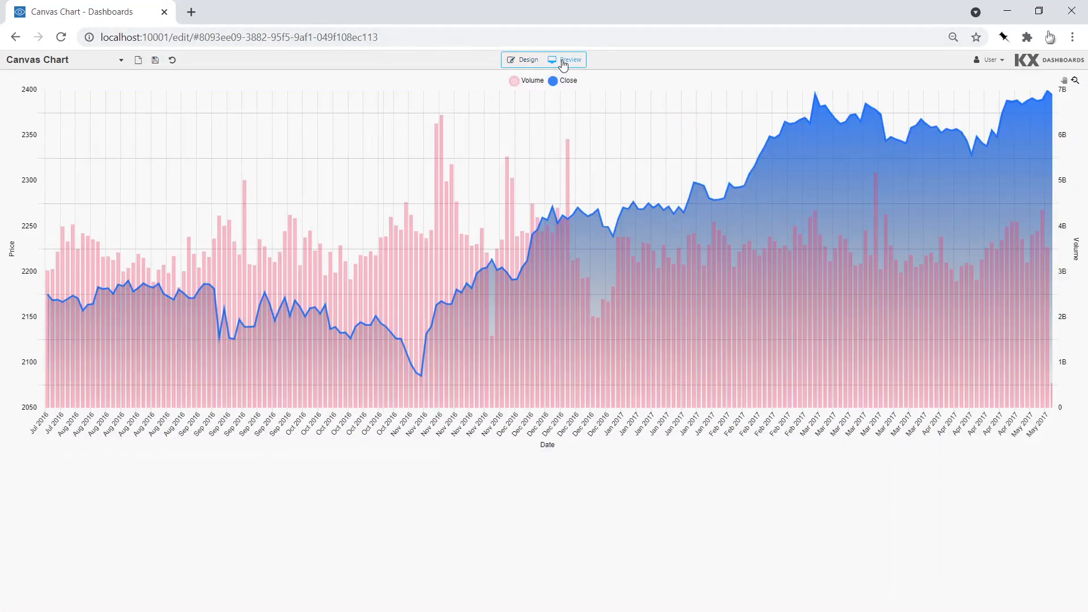